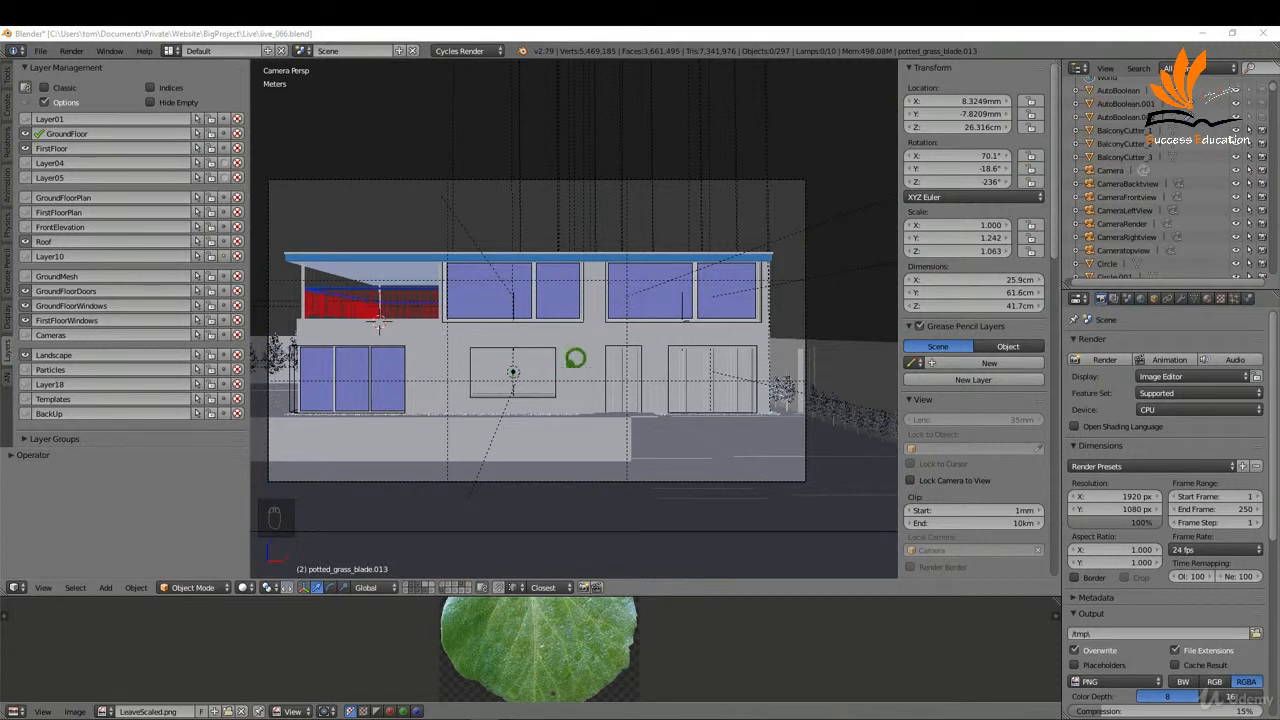
Show the Particles scene layer and select all the grass strips in front of the house and along the driveway
{"action": "right_click", "coordinate": [497, 297]}
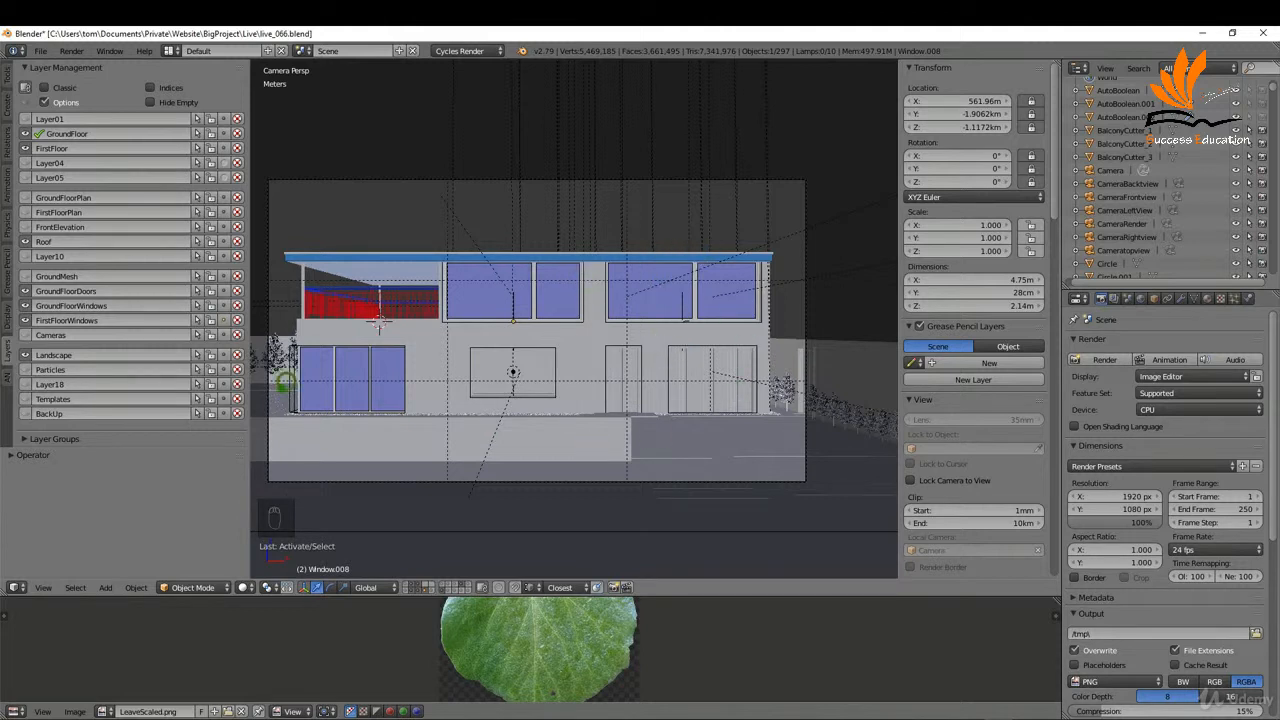
{"action": "left_click", "coordinate": [38, 369]}
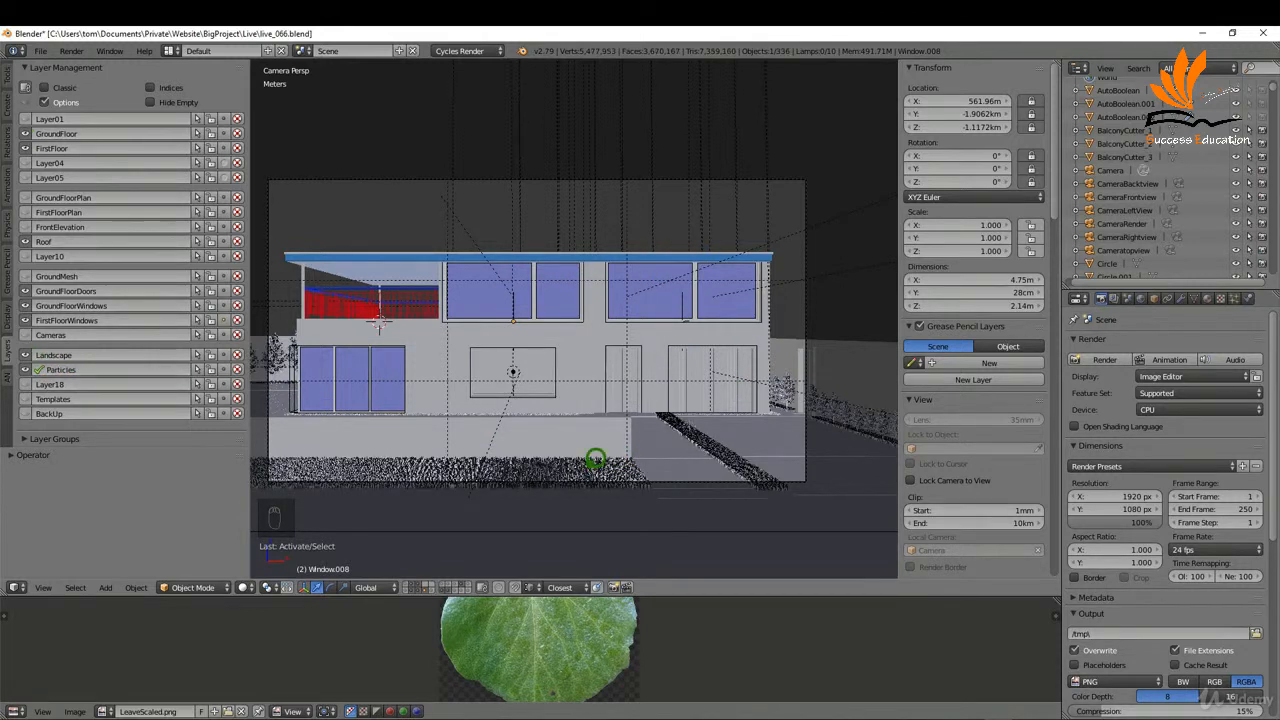
{"action": "right_click", "coordinate": [595, 459]}
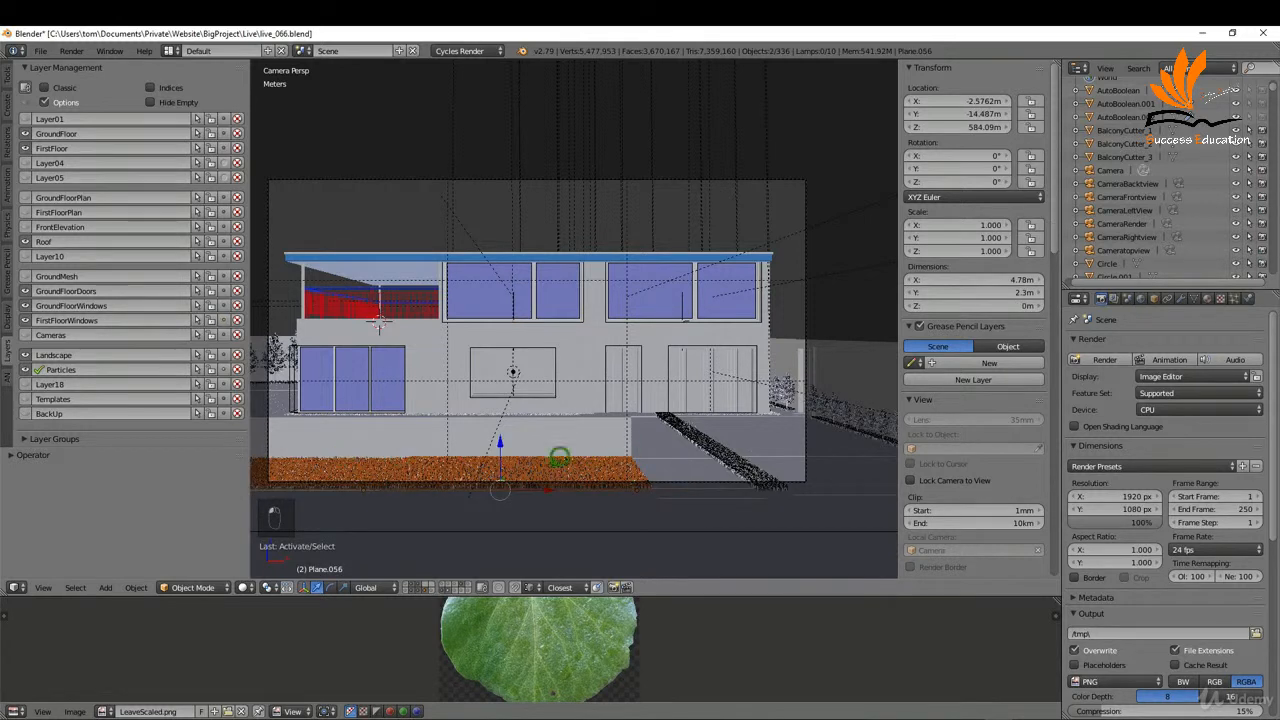
{"action": "right_click", "coordinate": [722, 438]}
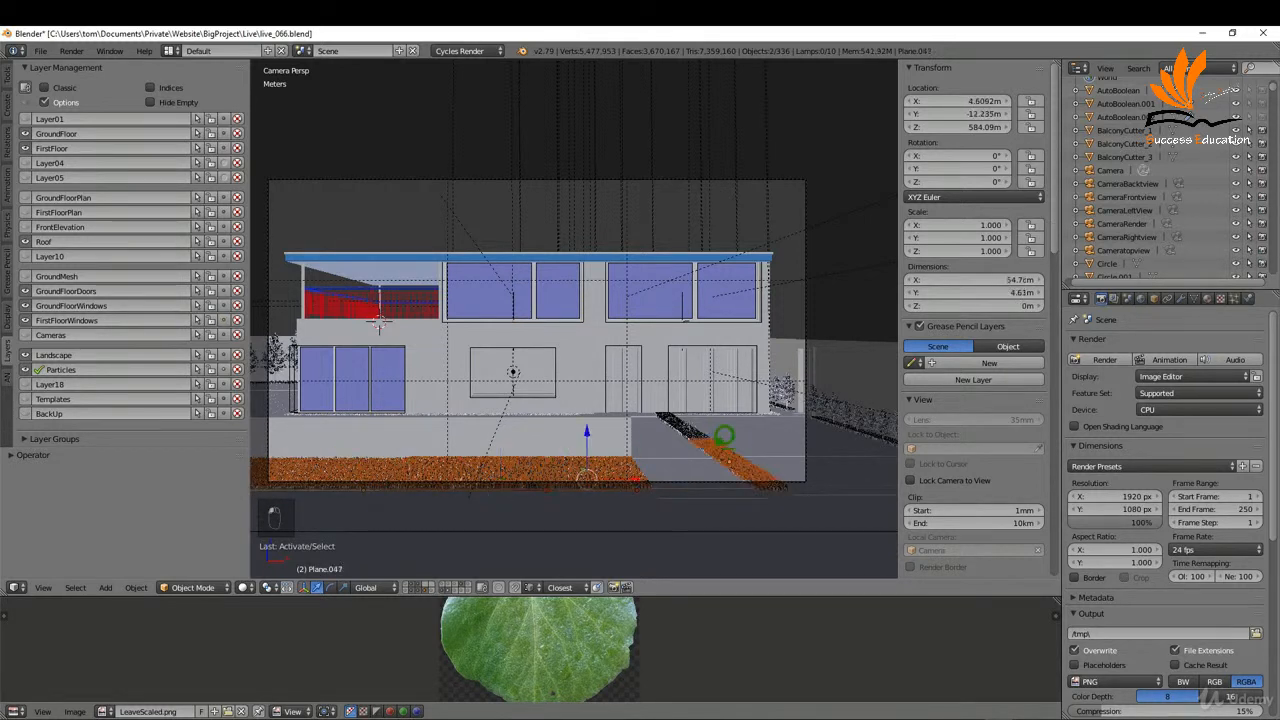
{"action": "key", "text": "ctrl+z"}
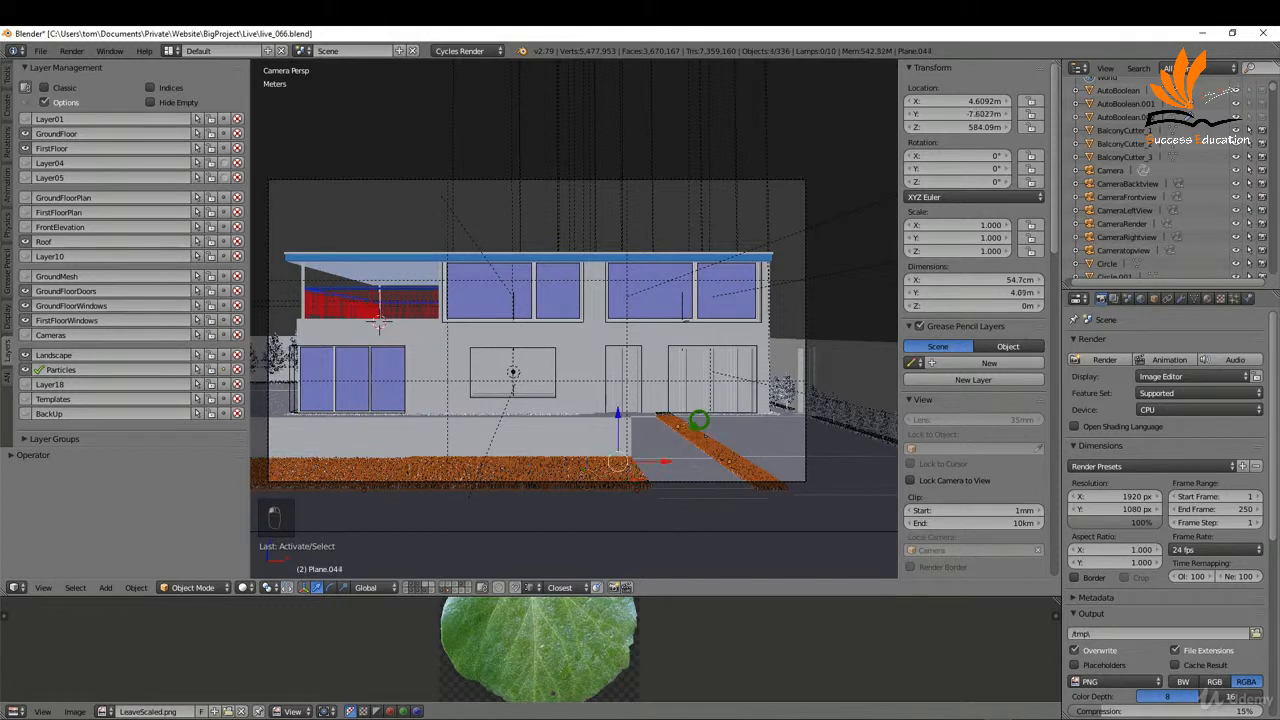
{"action": "key", "text": "KP_7"}
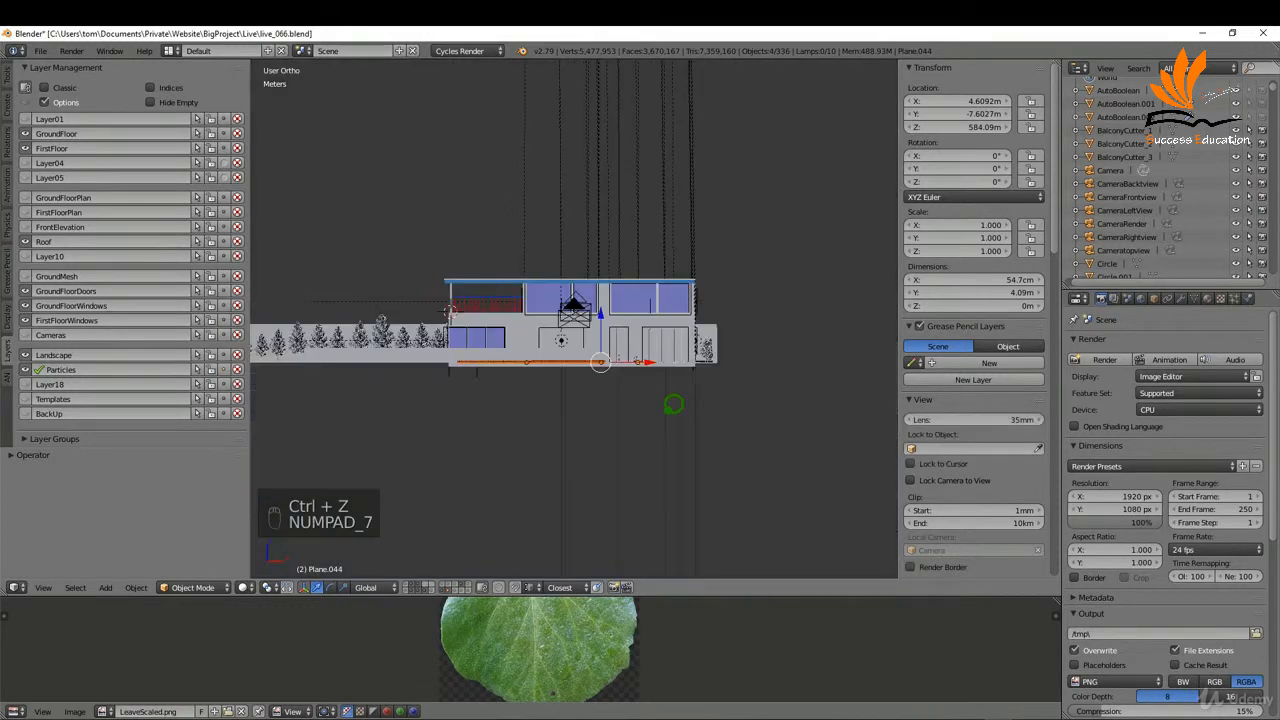
{"action": "scroll", "coordinate": [734, 336], "scroll_direction": "up", "scroll_amount": 7}
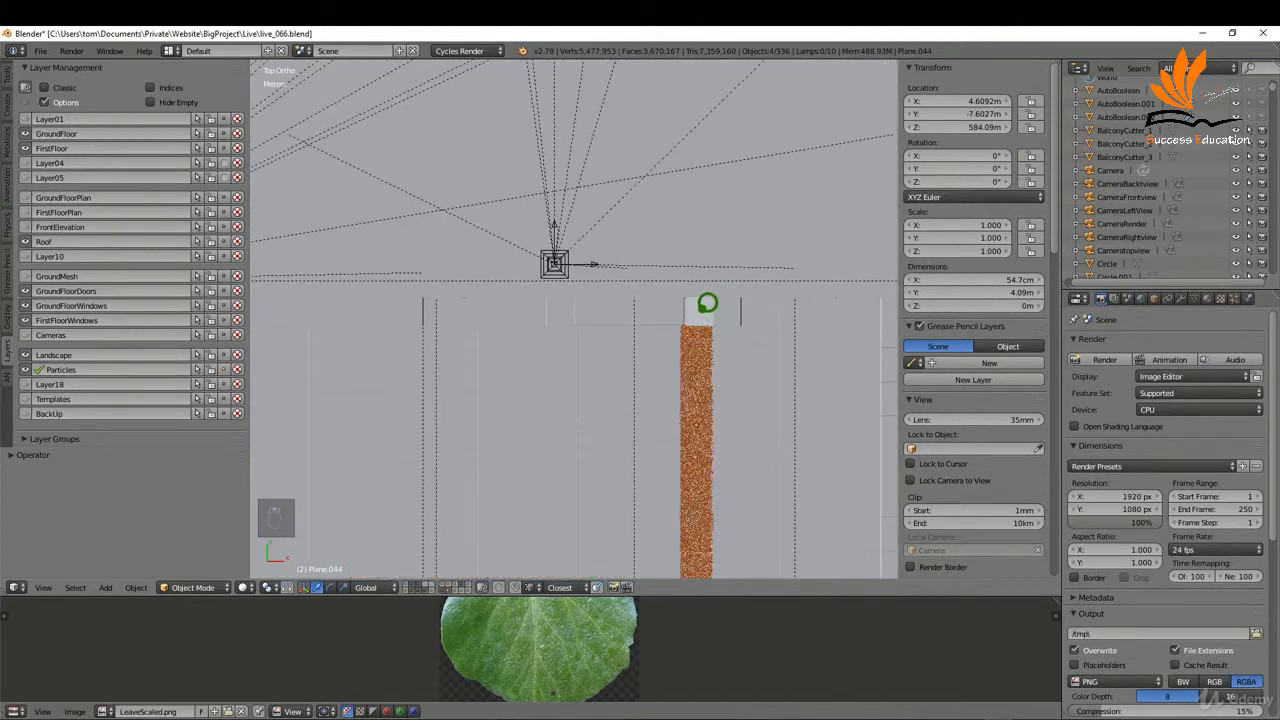
{"action": "right_click", "coordinate": [707, 302], "text": "shift"}
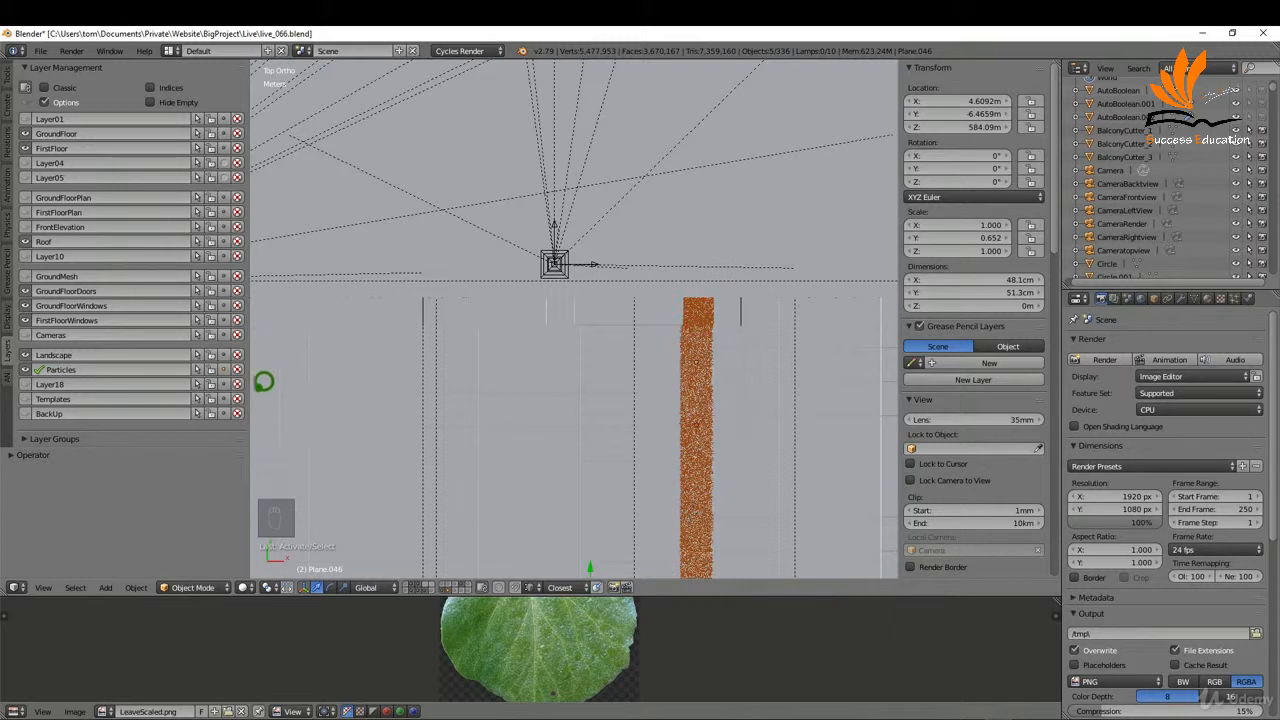
Move the selected grass strips to Layer18, rename that layer Grass, and return to the camera view
{"action": "left_click", "coordinate": [231, 380]}
{"action": "double_click", "coordinate": [113, 384]}
{"action": "type", "text": "Grass"}
{"action": "key", "text": "Return"}
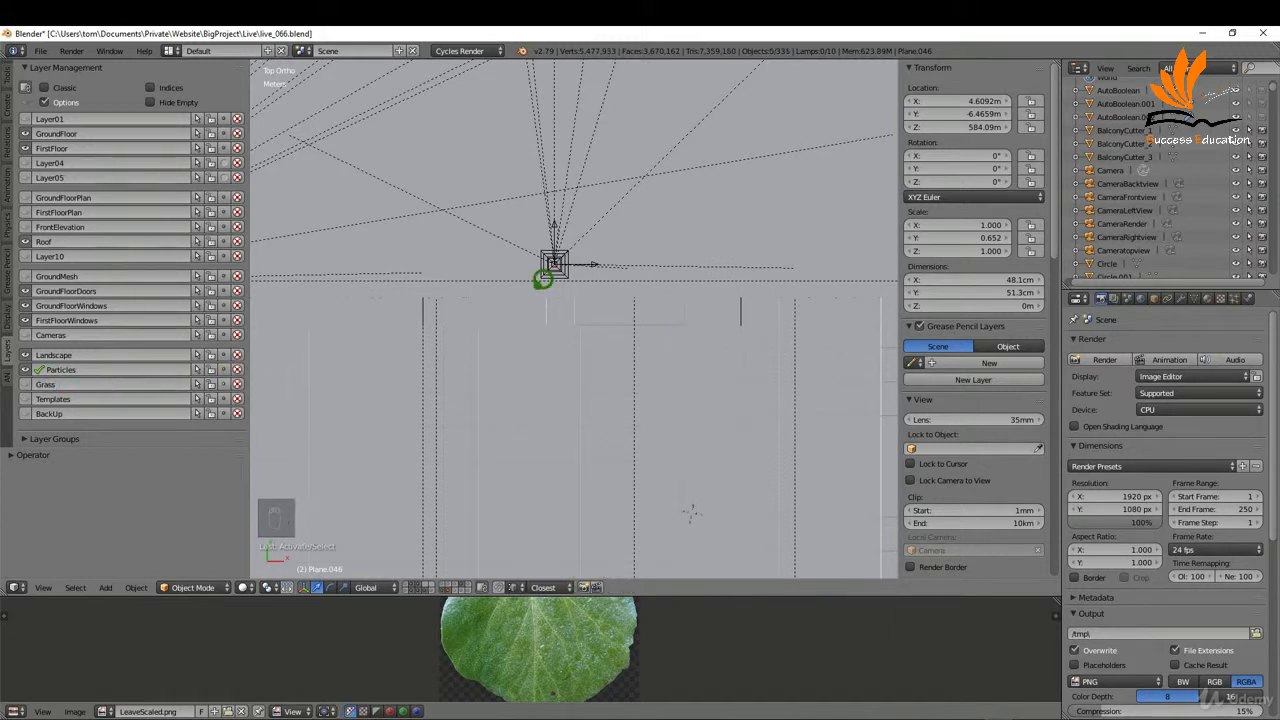
{"action": "key", "text": "KP_0"}
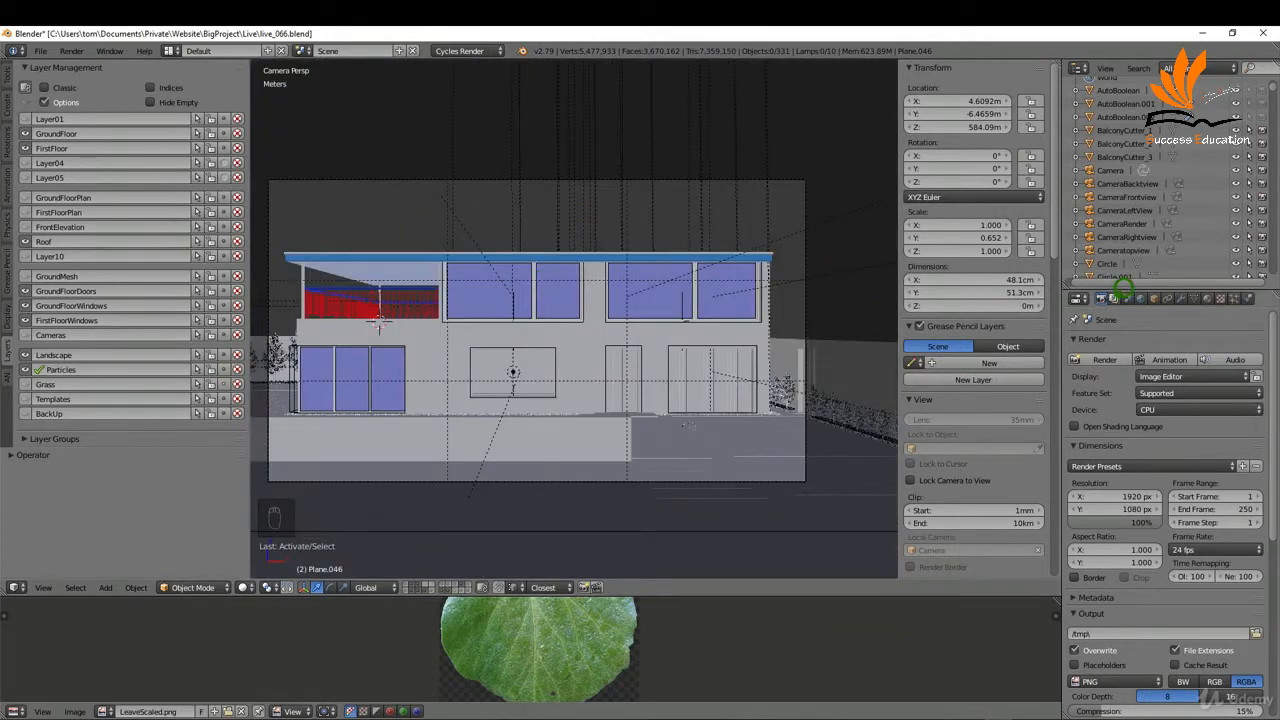
Rename the existing render layer House and add a second render layer named Background
{"action": "left_click", "coordinate": [1113, 298]}
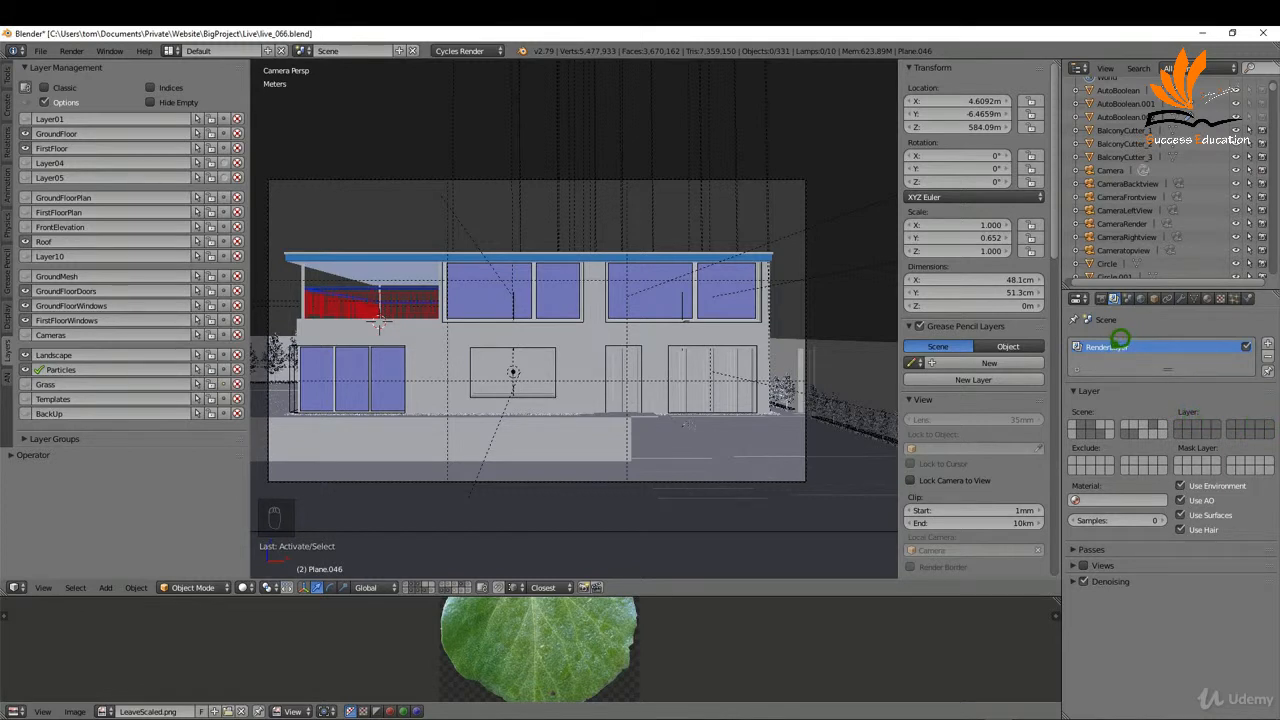
{"action": "double_click", "coordinate": [1114, 346]}
{"action": "type", "text": "House"}
{"action": "left_click", "coordinate": [1267, 343]}
{"action": "double_click", "coordinate": [1110, 360]}
{"action": "type", "text": "Background"}
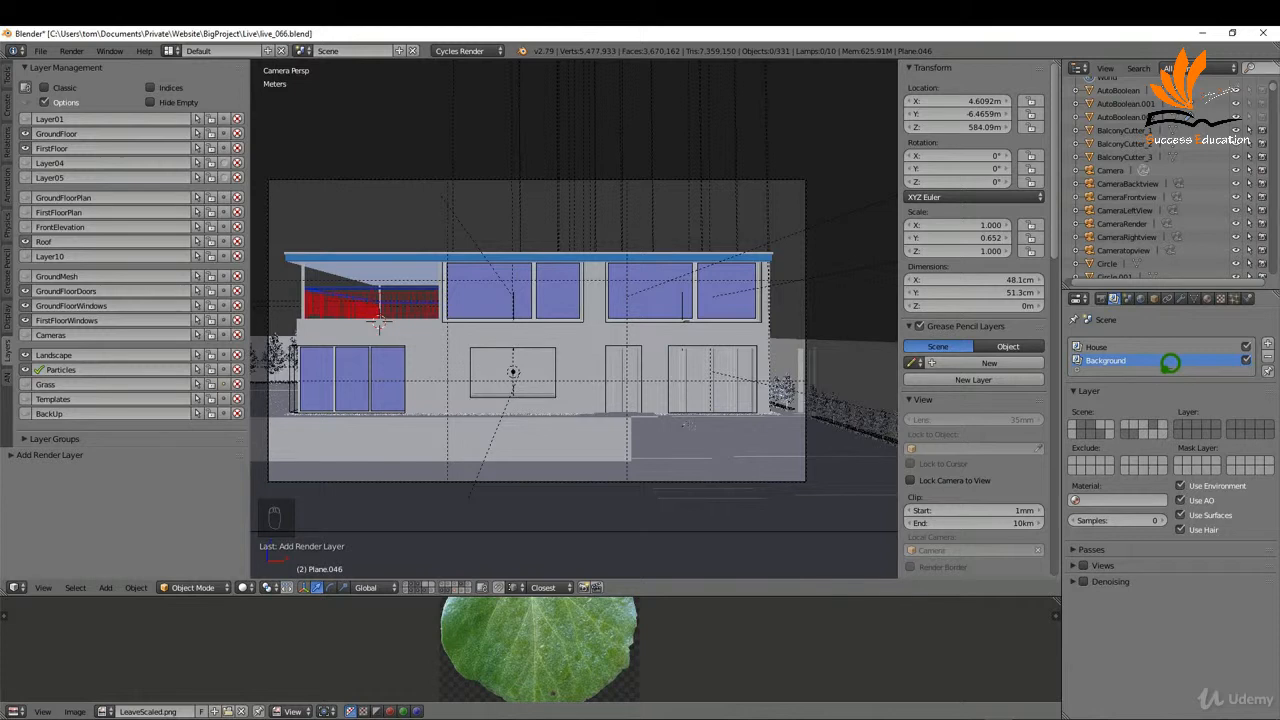
Enlarge the render layer list and add a third render layer named Grass
{"action": "left_click_drag", "start_coordinate": [1160, 372], "coordinate": [1162, 398]}
{"action": "left_click", "coordinate": [1268, 343]}
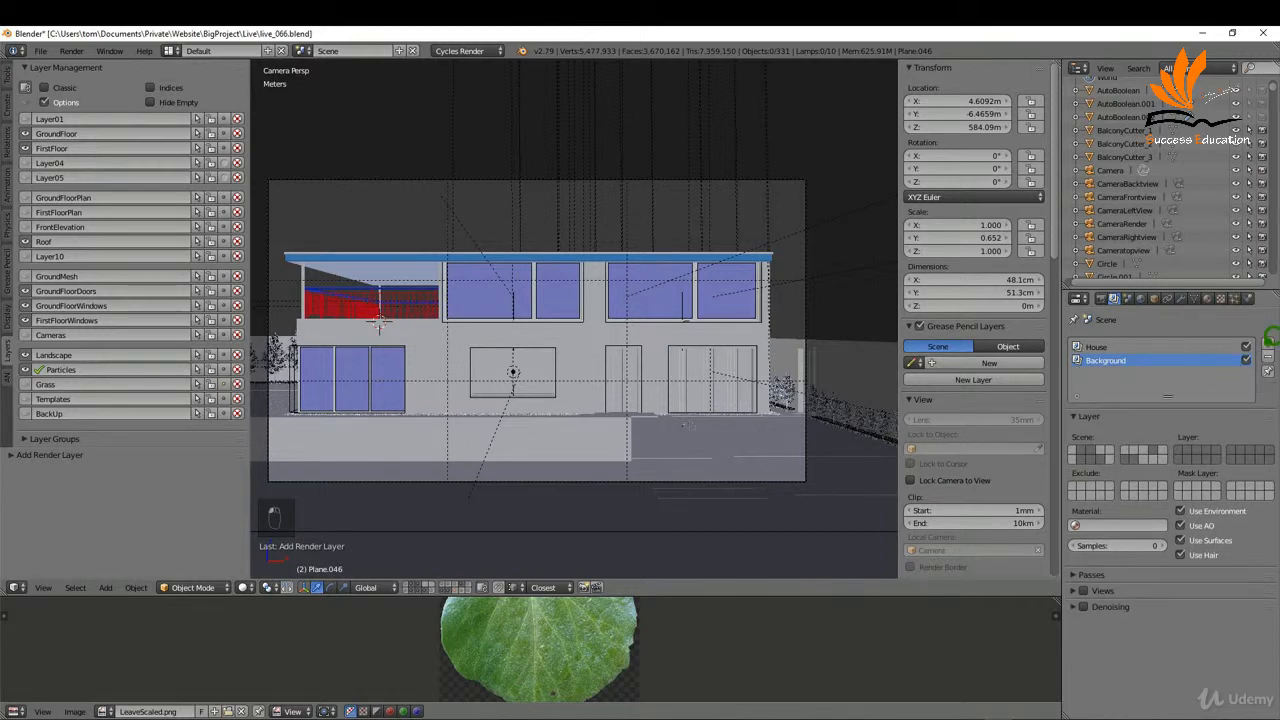
{"action": "double_click", "coordinate": [1124, 373]}
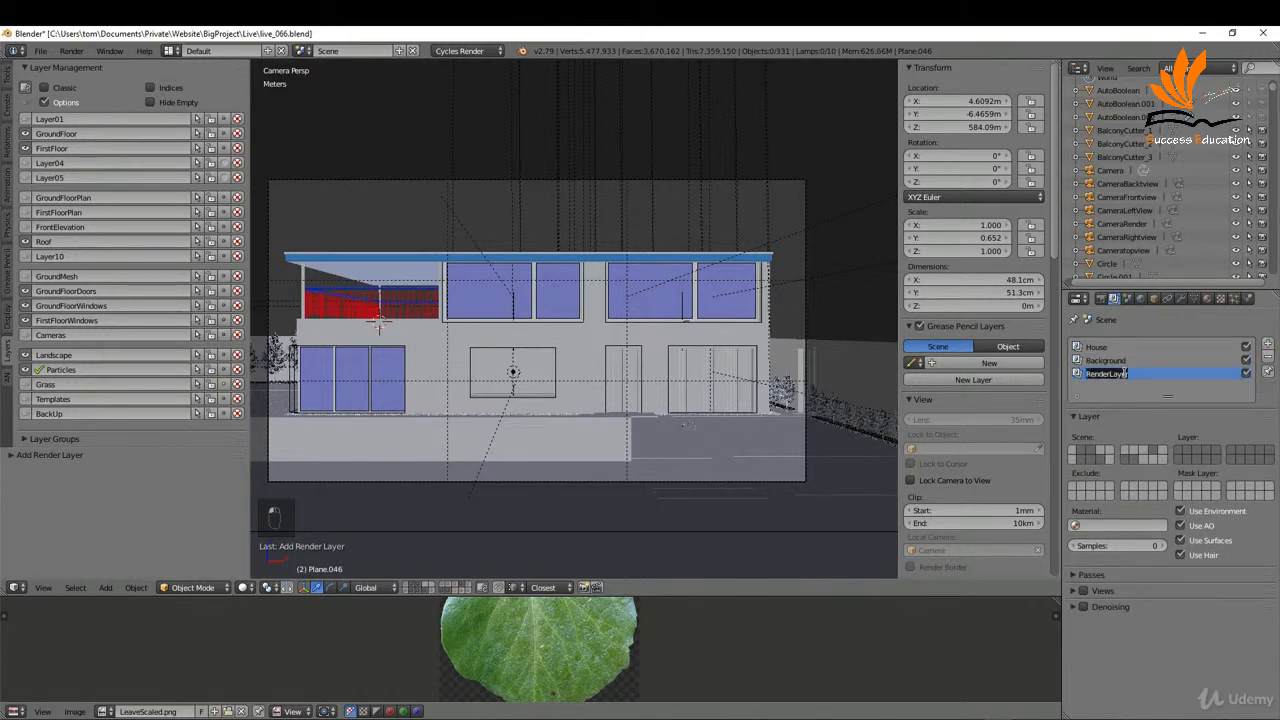
{"action": "type", "text": "Grass"}
Assign the scene layers that the House and Background render layers each include
{"action": "left_click", "coordinate": [1134, 360]}
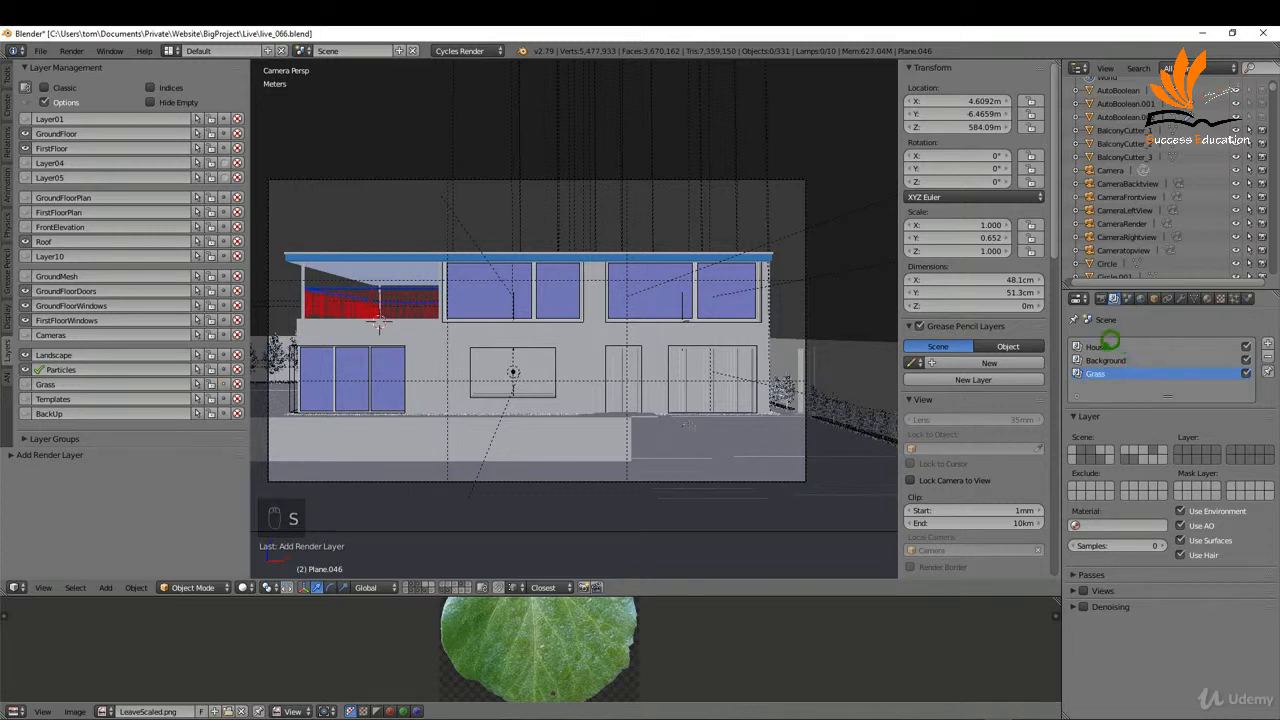
{"action": "left_click", "coordinate": [1108, 346]}
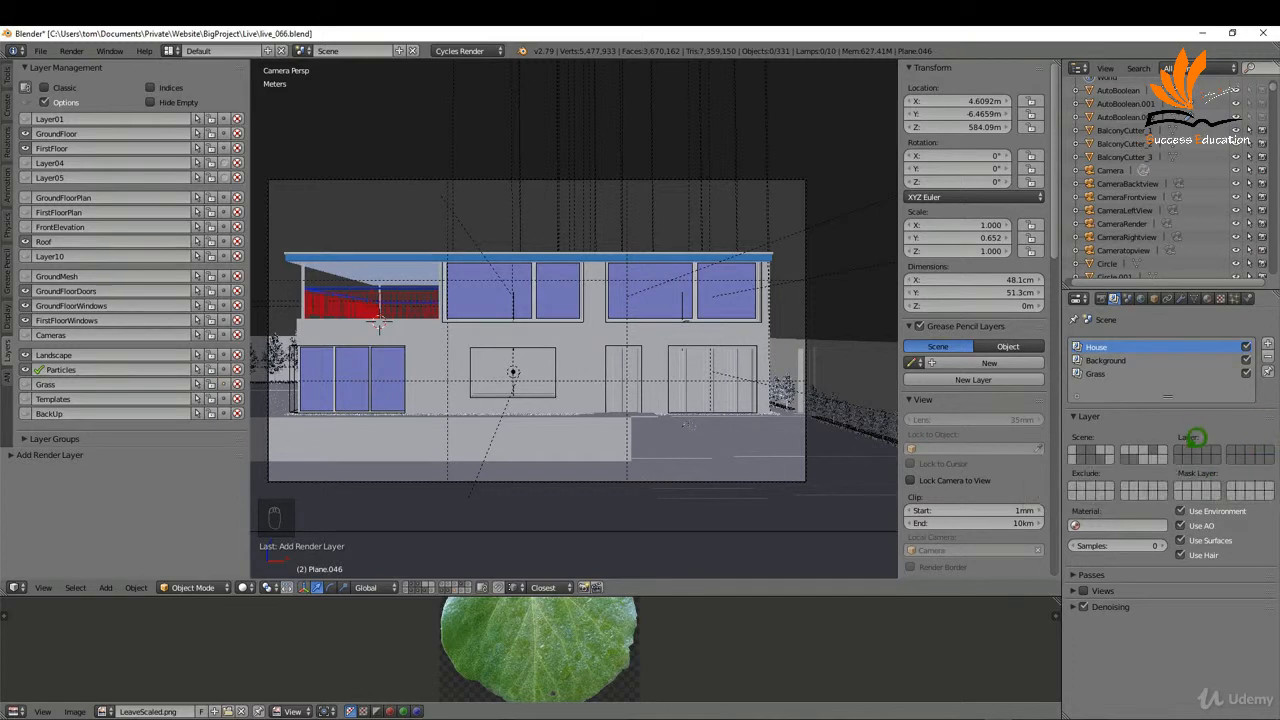
{"action": "left_click", "coordinate": [1198, 443]}
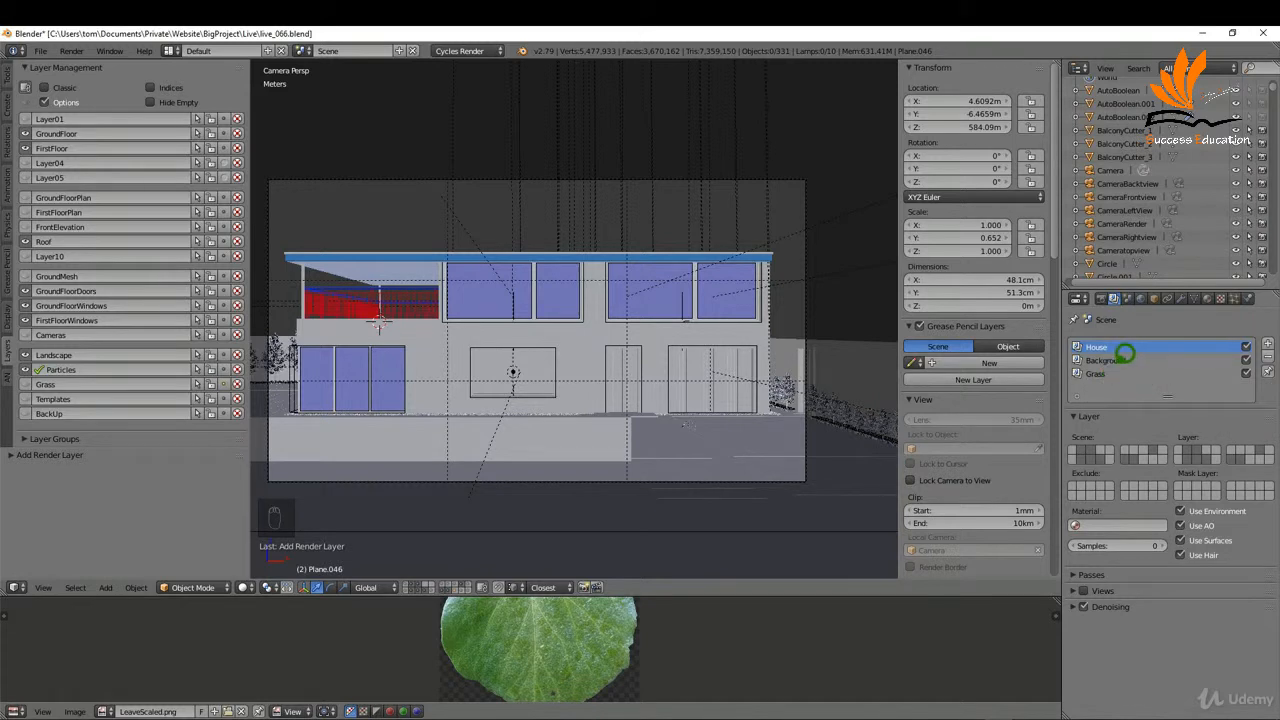
{"action": "left_click", "coordinate": [1124, 360]}
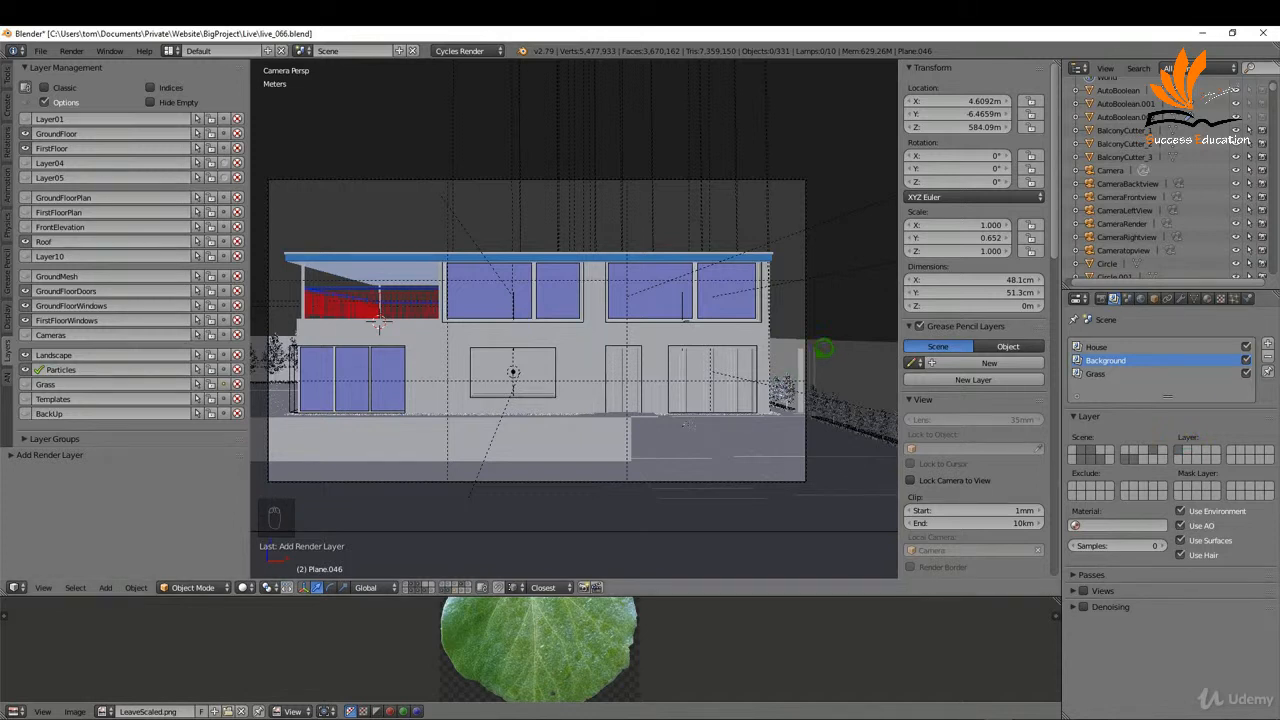
Move the side gate's frame, handle and panel to the GroundFloor layer, using the wireframe top view, and restore the solid camera view
{"action": "right_click", "coordinate": [820, 347]}
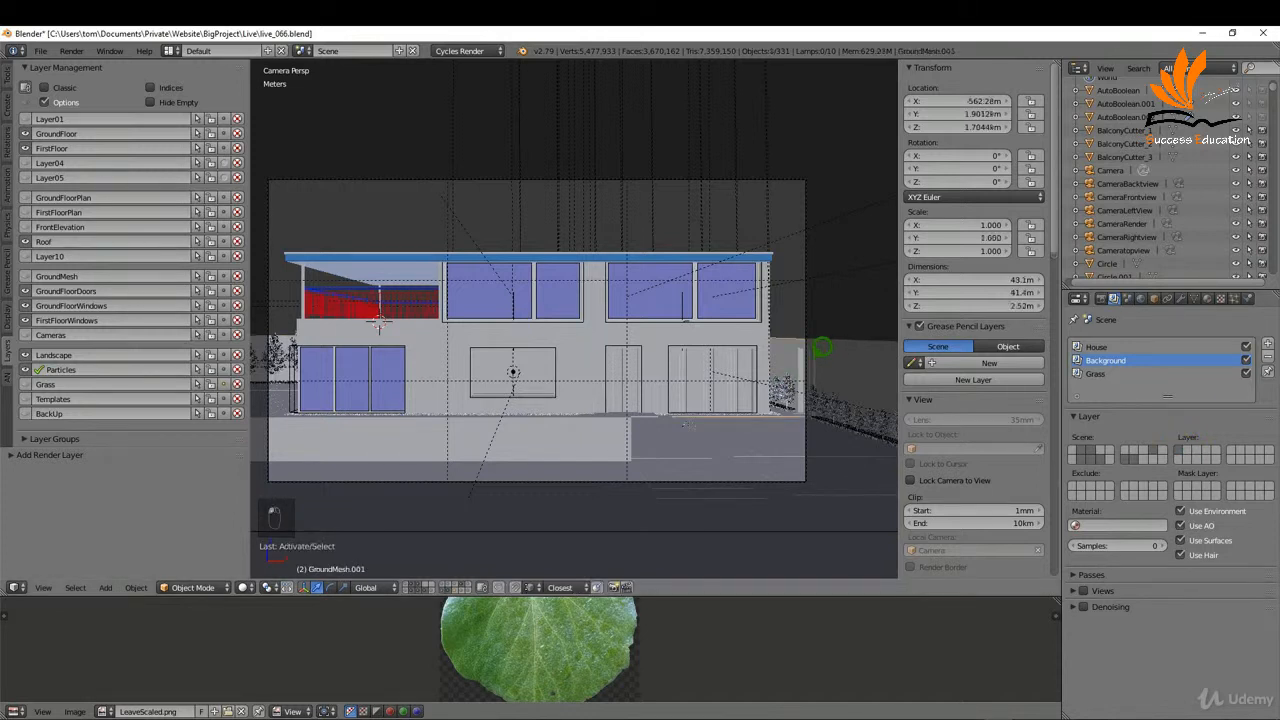
{"action": "right_click", "coordinate": [823, 349]}
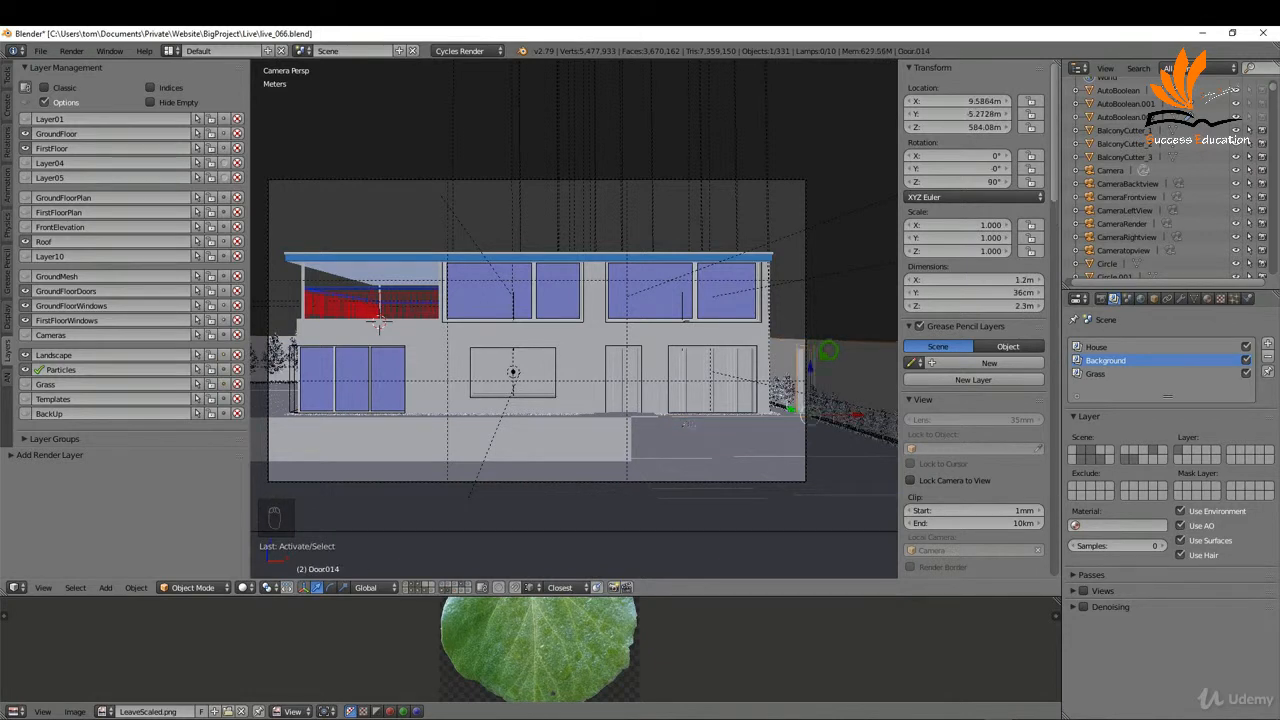
{"action": "key", "text": "z"}
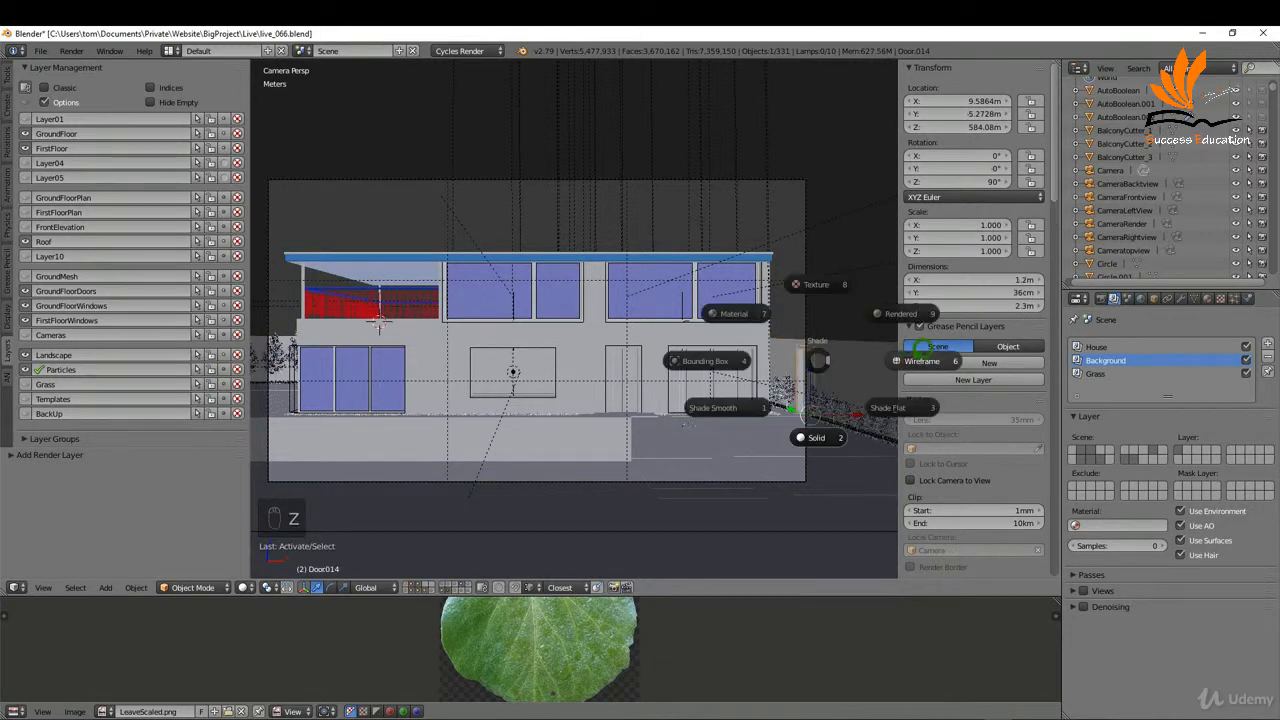
{"action": "left_click", "coordinate": [840, 355]}
{"action": "key", "text": "KP_7"}
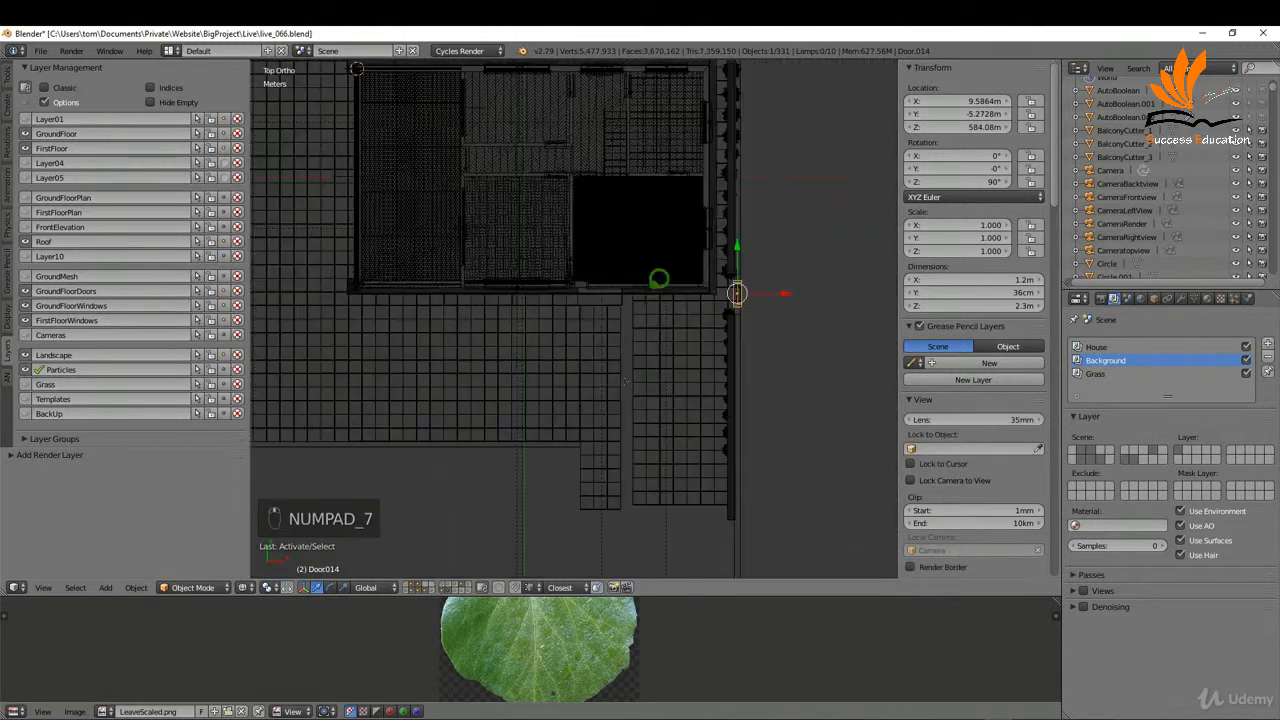
{"action": "scroll", "coordinate": [745, 292], "scroll_direction": "up", "scroll_amount": 10}
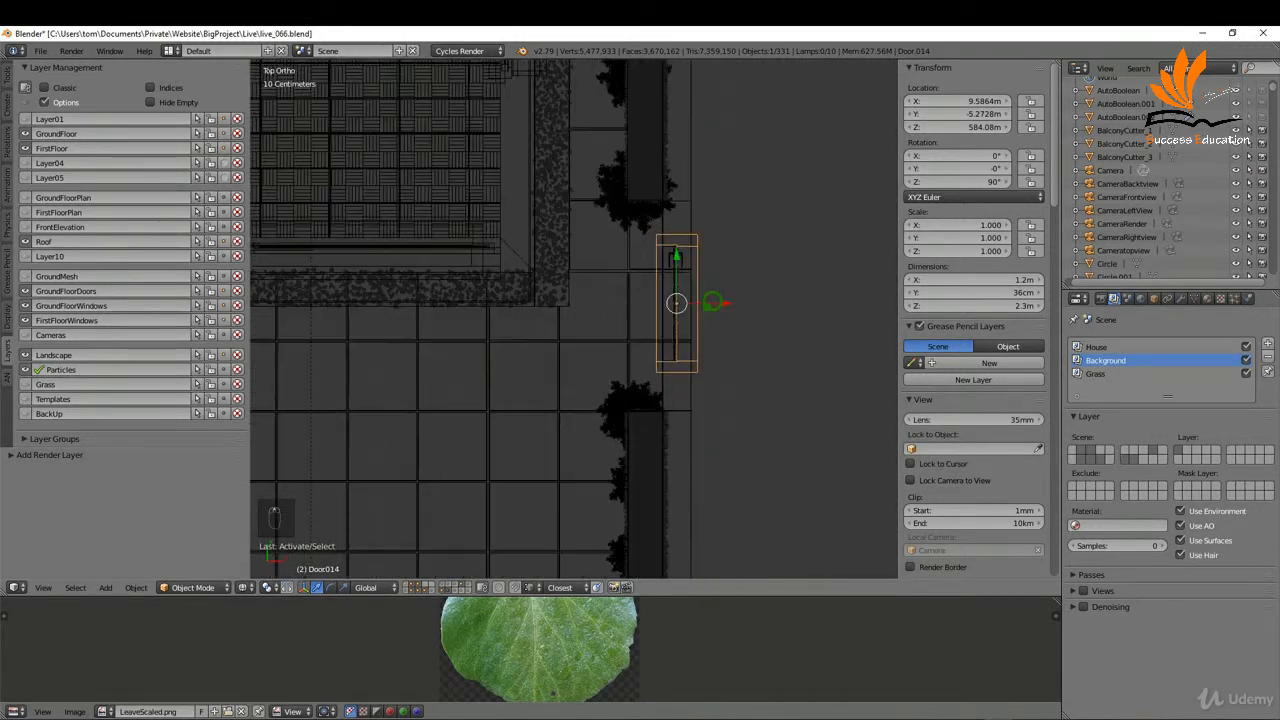
{"action": "scroll", "coordinate": [690, 292], "scroll_direction": "up", "scroll_amount": 4}
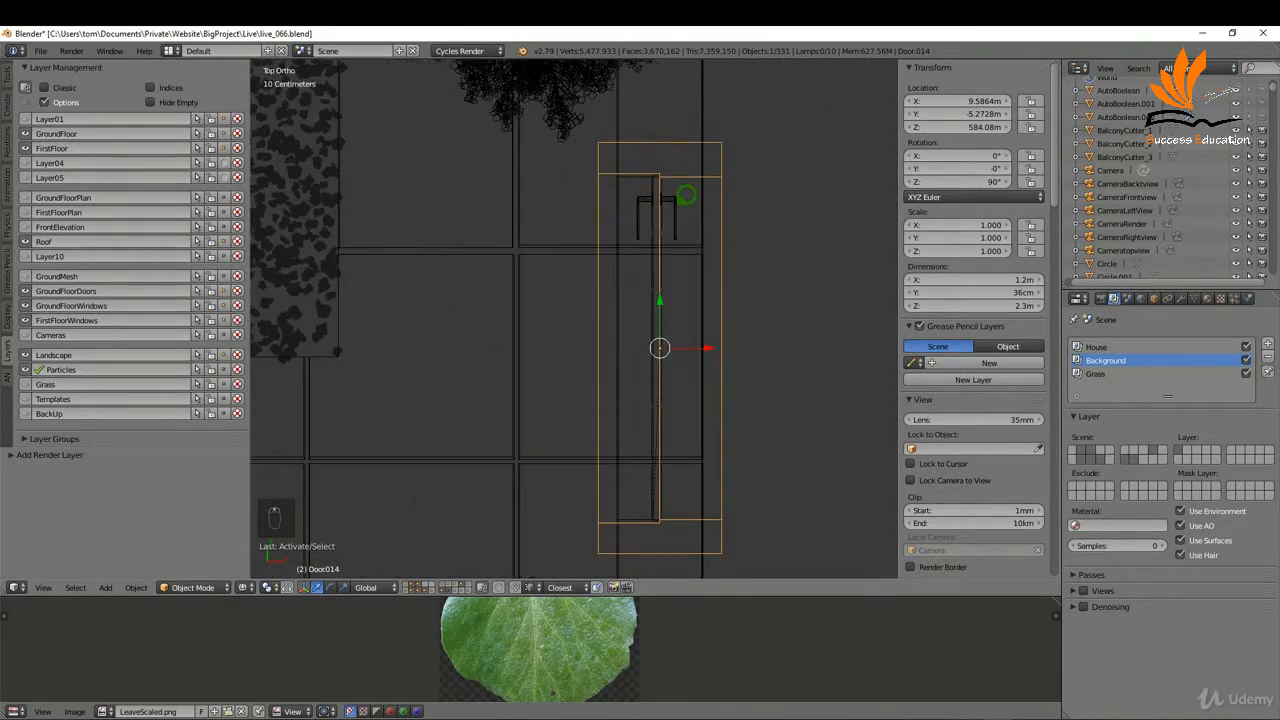
{"action": "right_click", "coordinate": [681, 192], "text": "shift"}
{"action": "right_click", "coordinate": [657, 176], "text": "shift"}
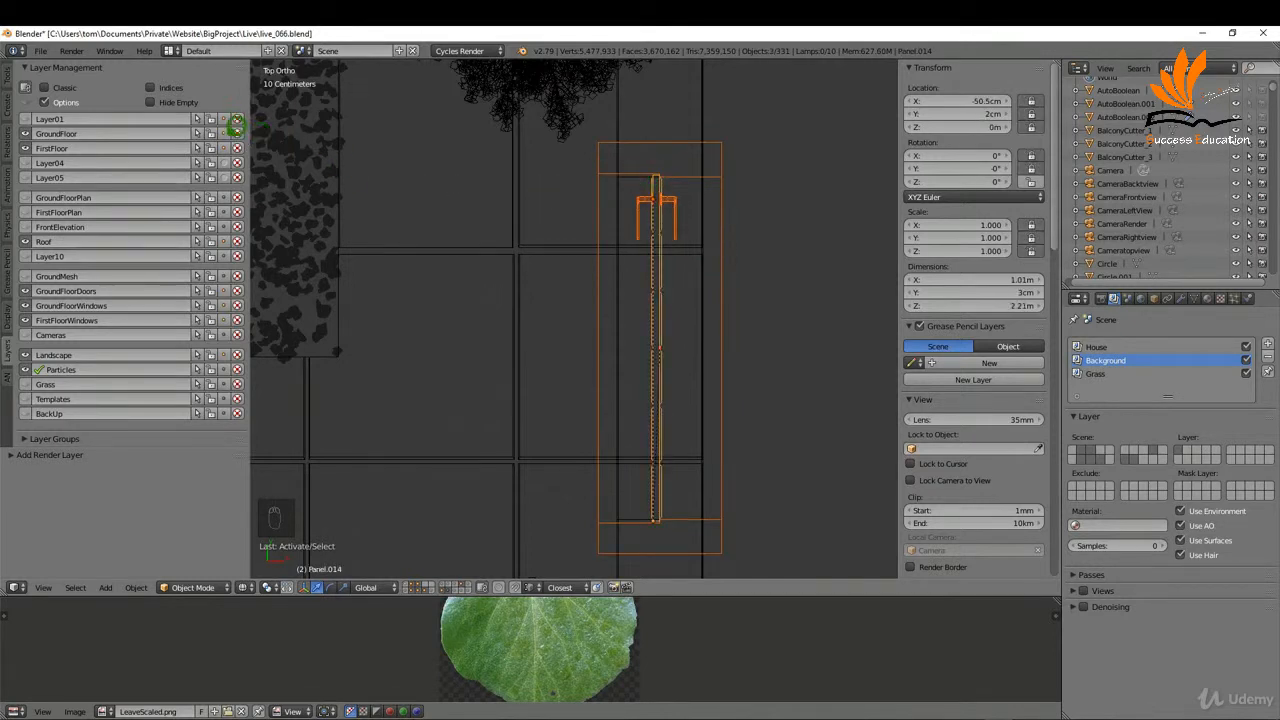
{"action": "key", "text": "a"}
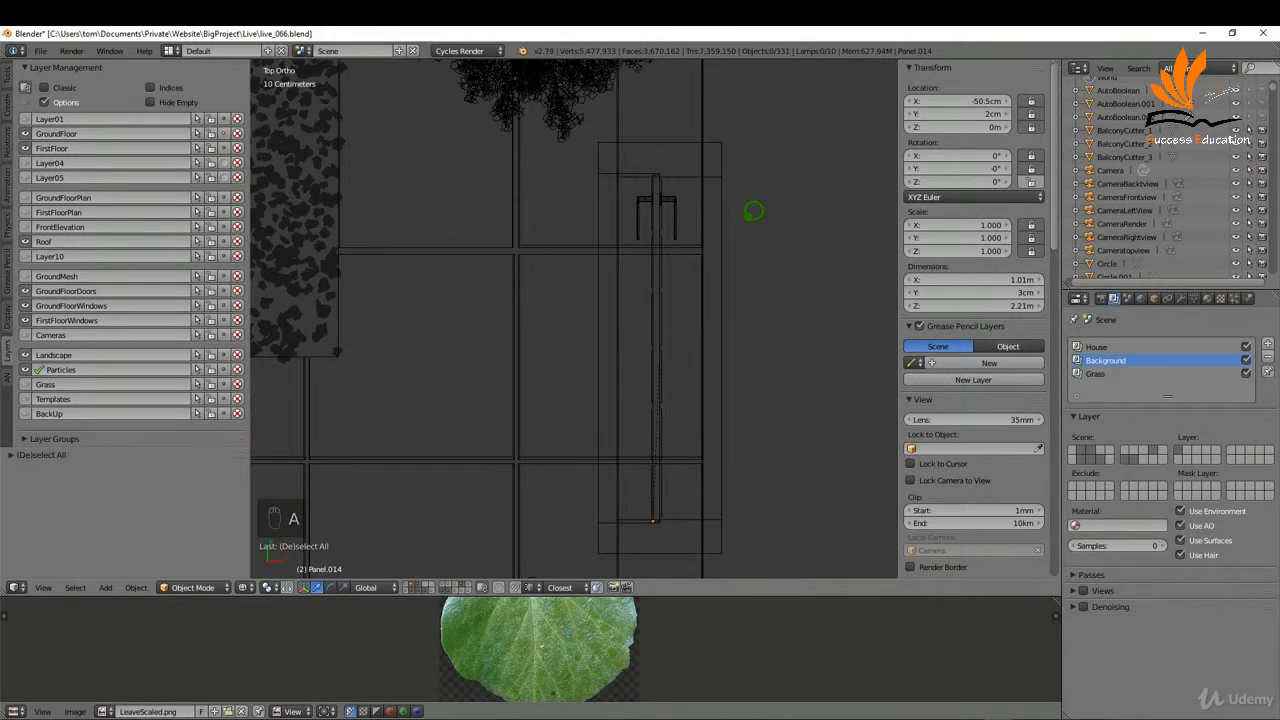
{"action": "key", "text": "KP_0"}
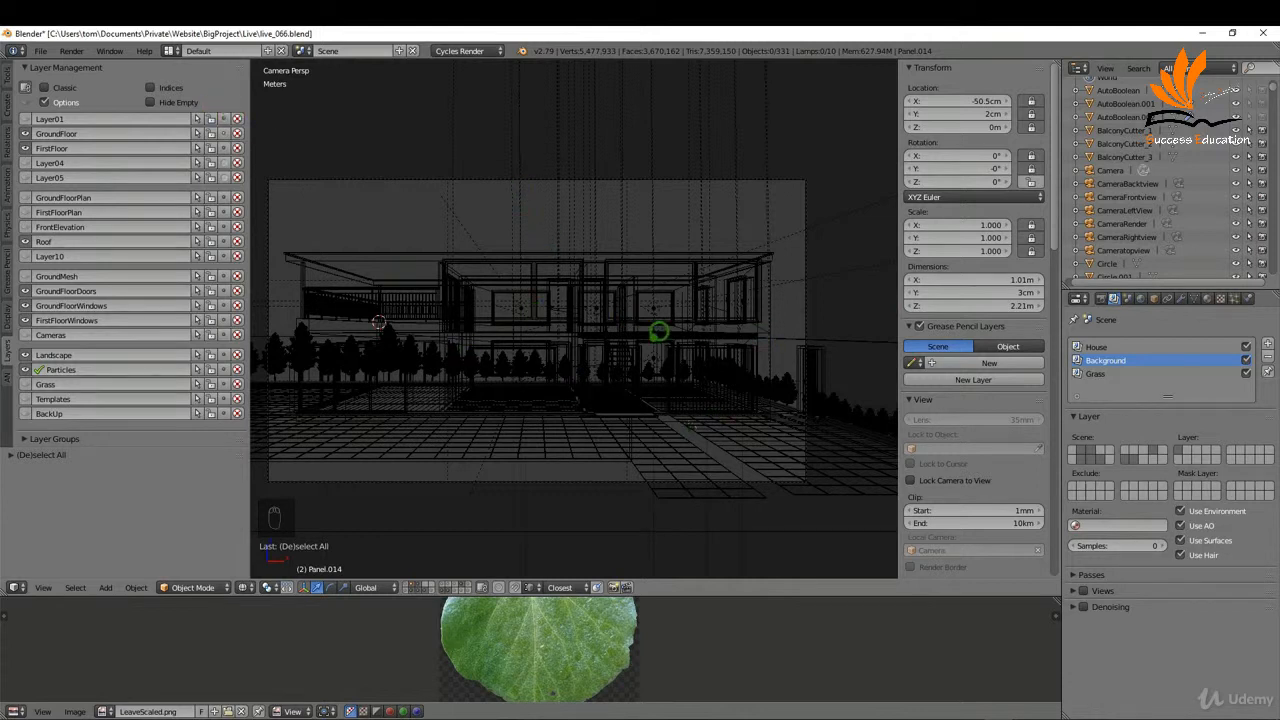
{"action": "key", "text": "z"}
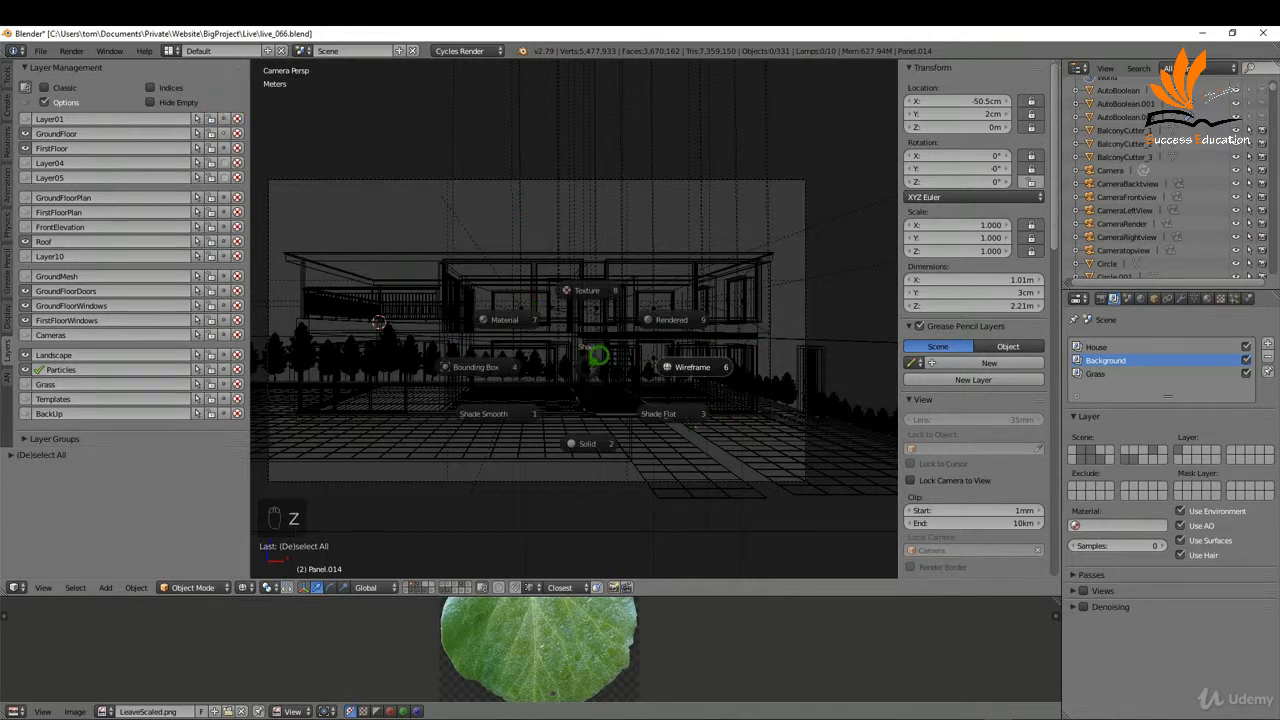
Assign the Grass scene layer to the Grass render layer, and leave only the House render layer enabled for rendering
{"action": "left_click", "coordinate": [1097, 373]}
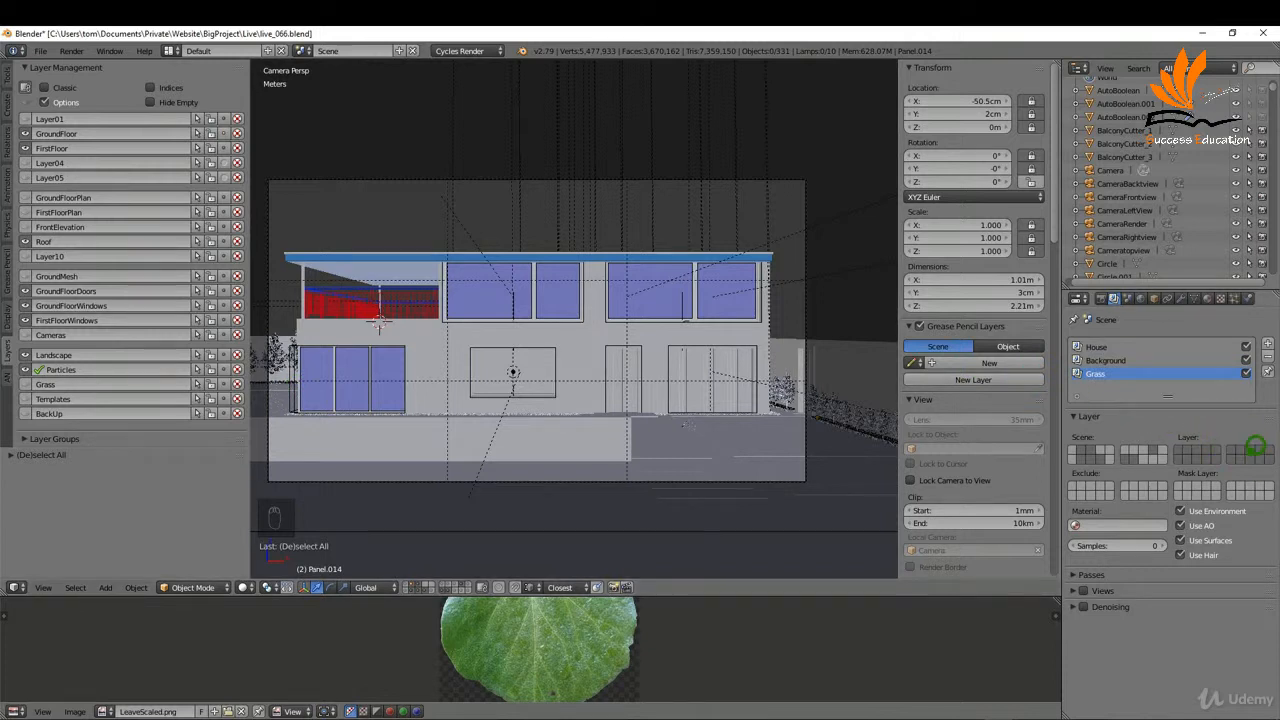
{"action": "left_click", "coordinate": [1260, 450]}
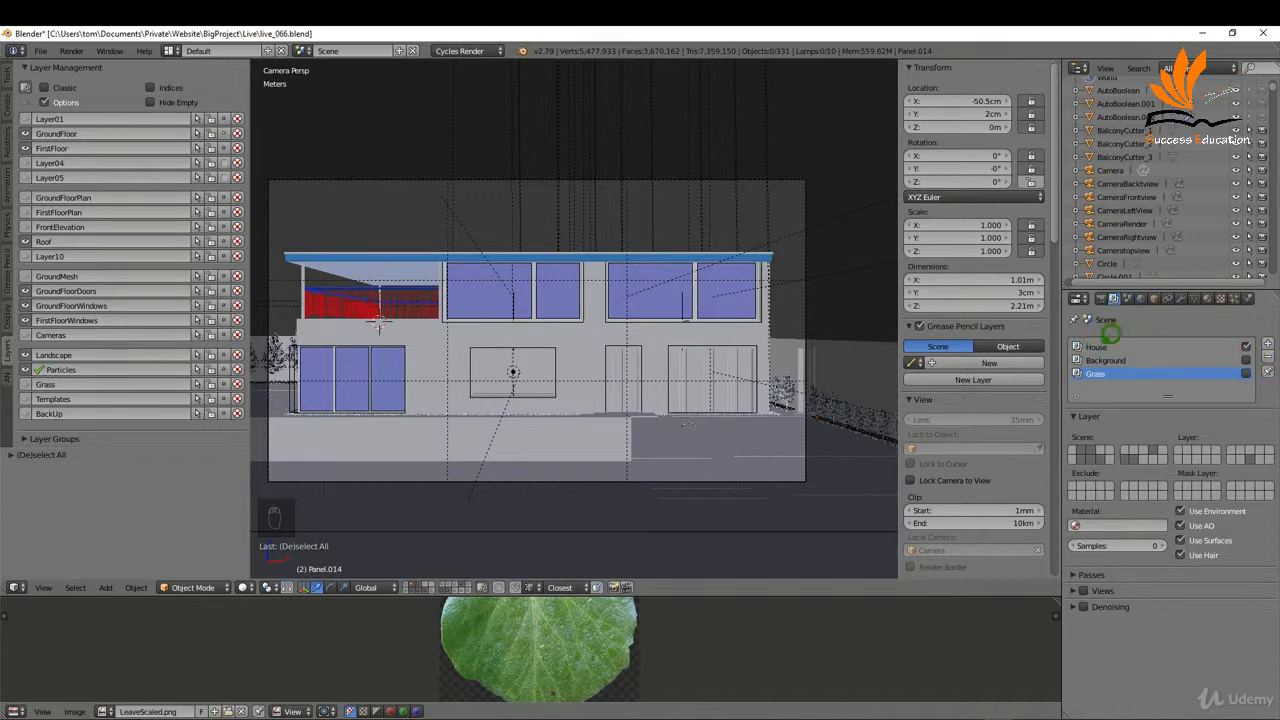
{"action": "left_click", "coordinate": [1100, 346]}
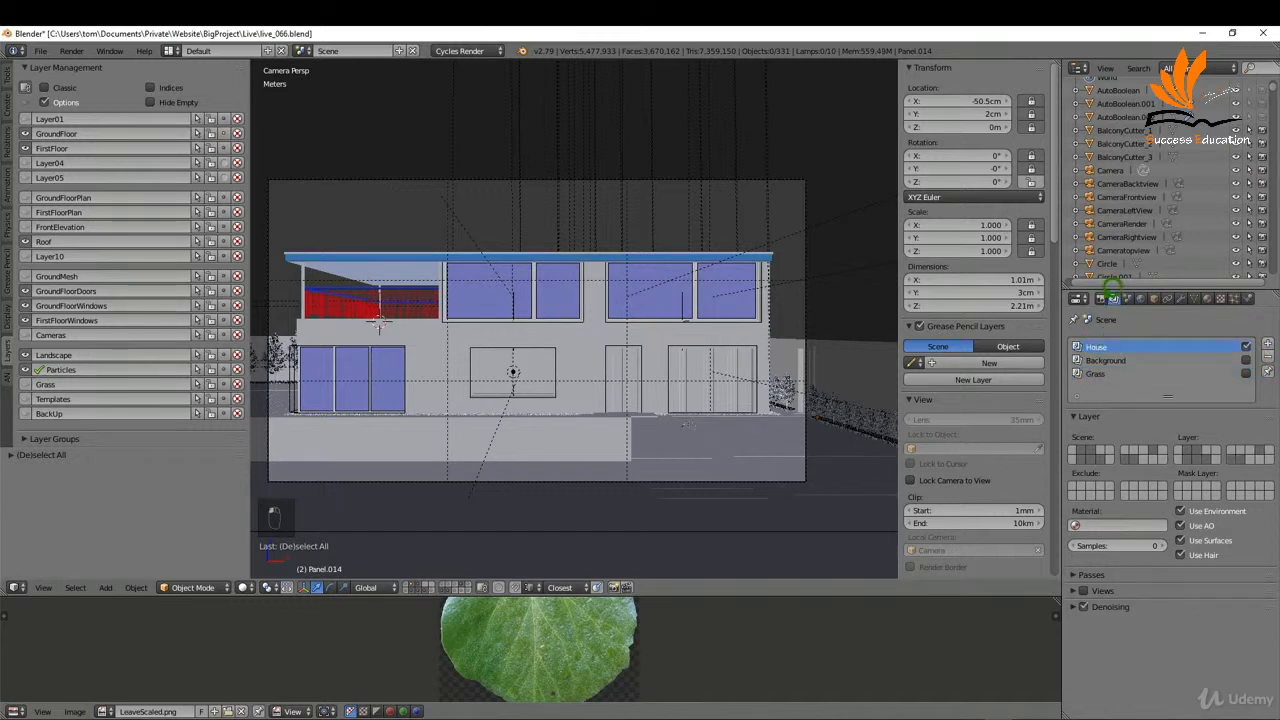
Set the render samples to 50 in the scene's Cycles sampling settings
{"action": "left_click", "coordinate": [1102, 297]}
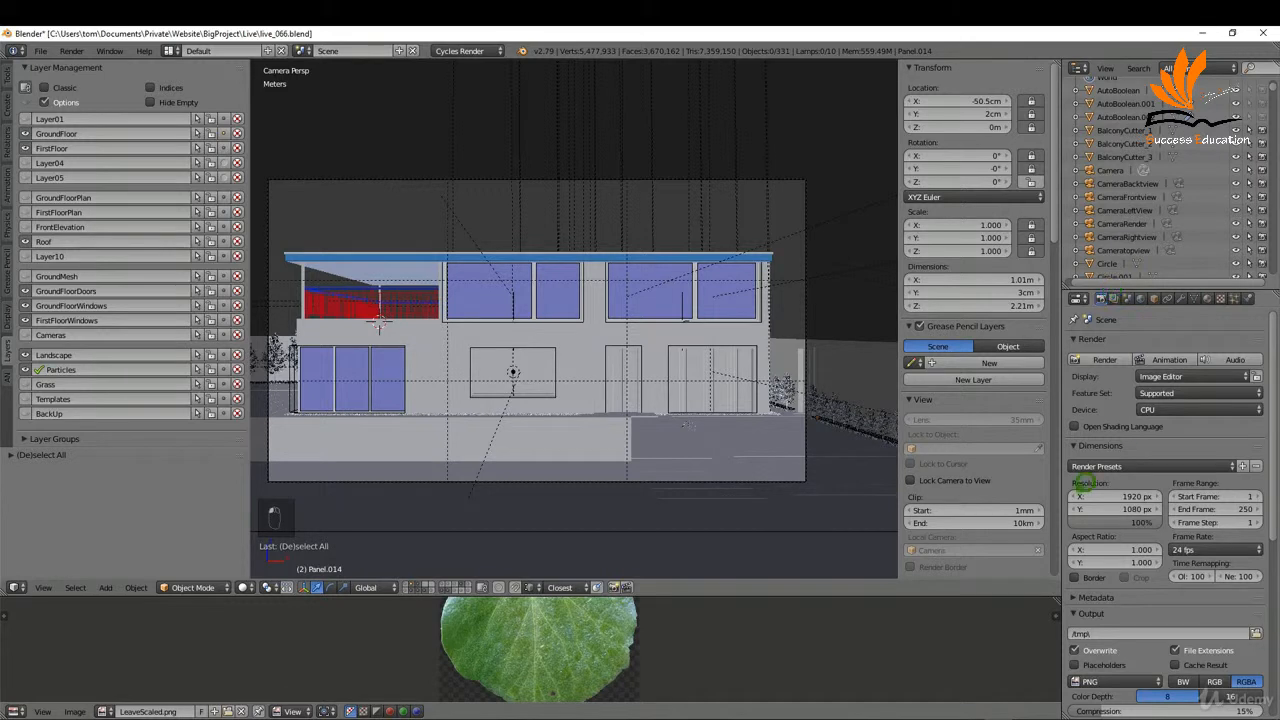
{"action": "scroll", "coordinate": [1101, 548], "scroll_direction": "down", "scroll_amount": 5}
{"action": "scroll", "coordinate": [1100, 549], "scroll_direction": "down", "scroll_amount": 5}
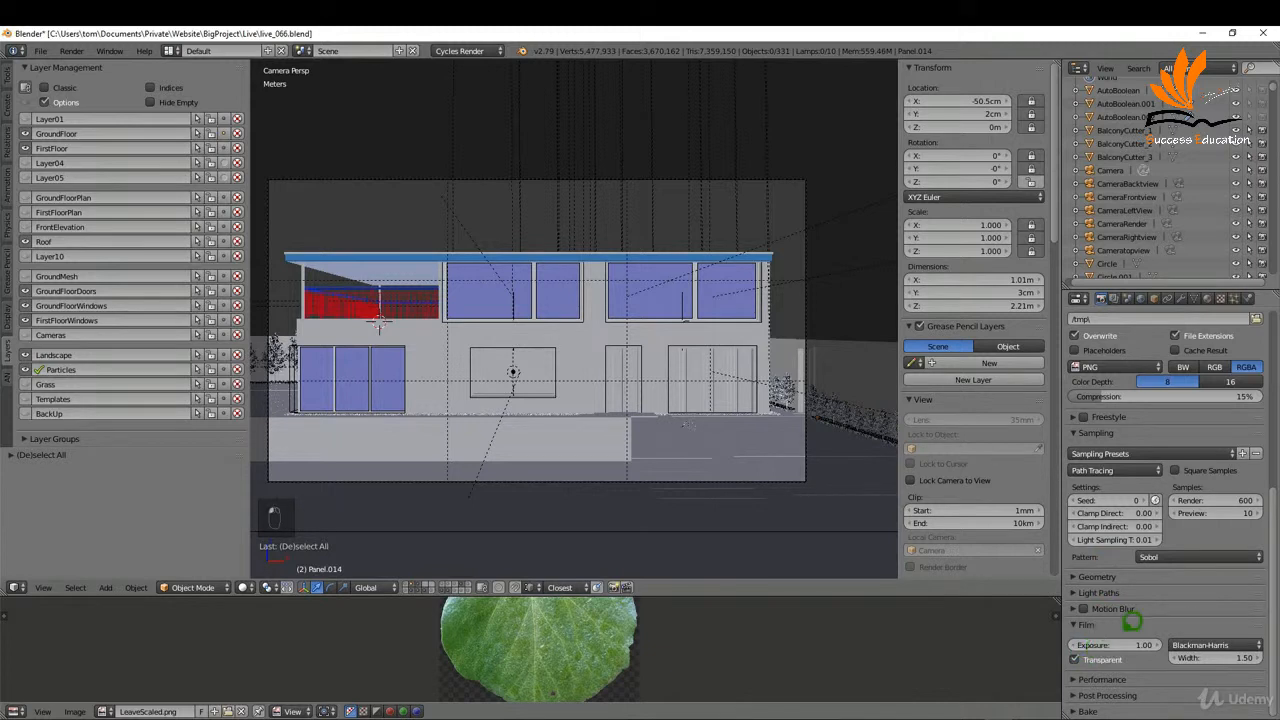
{"action": "scroll", "coordinate": [1133, 622], "scroll_direction": "up", "scroll_amount": 5}
{"action": "left_click", "coordinate": [1212, 655]}
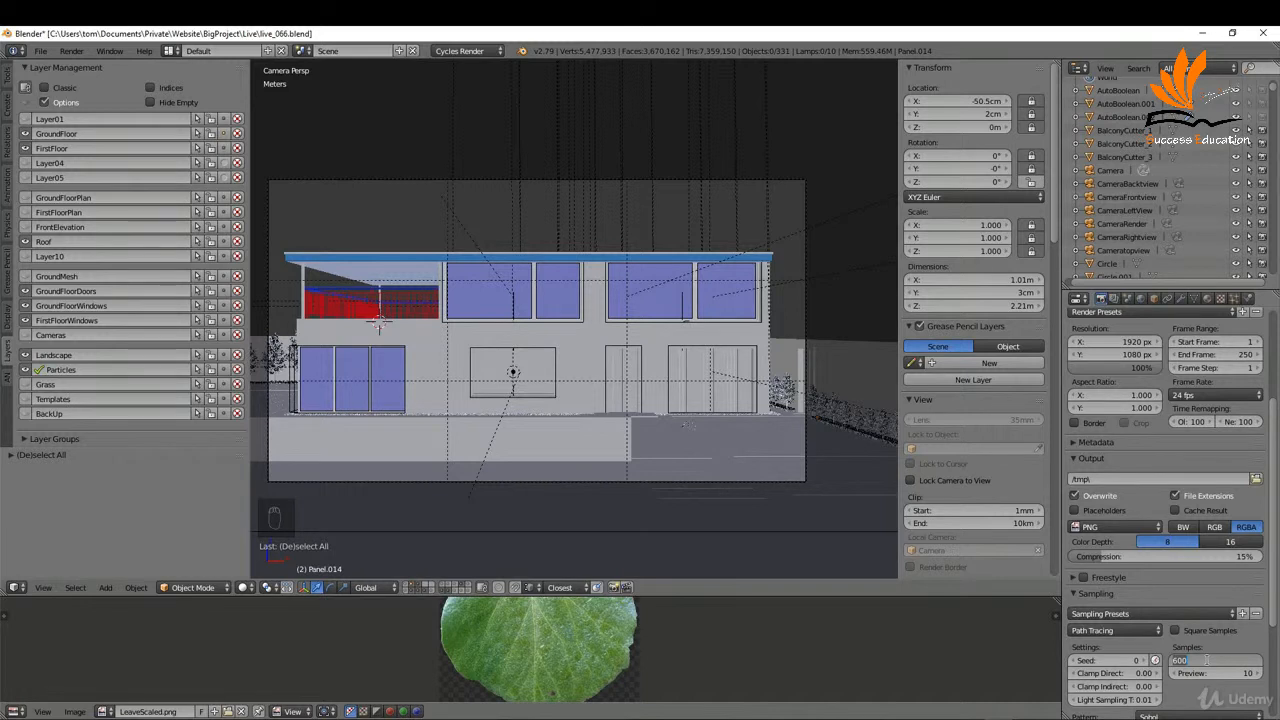
{"action": "type", "text": "50"}
{"action": "key", "text": "Return"}
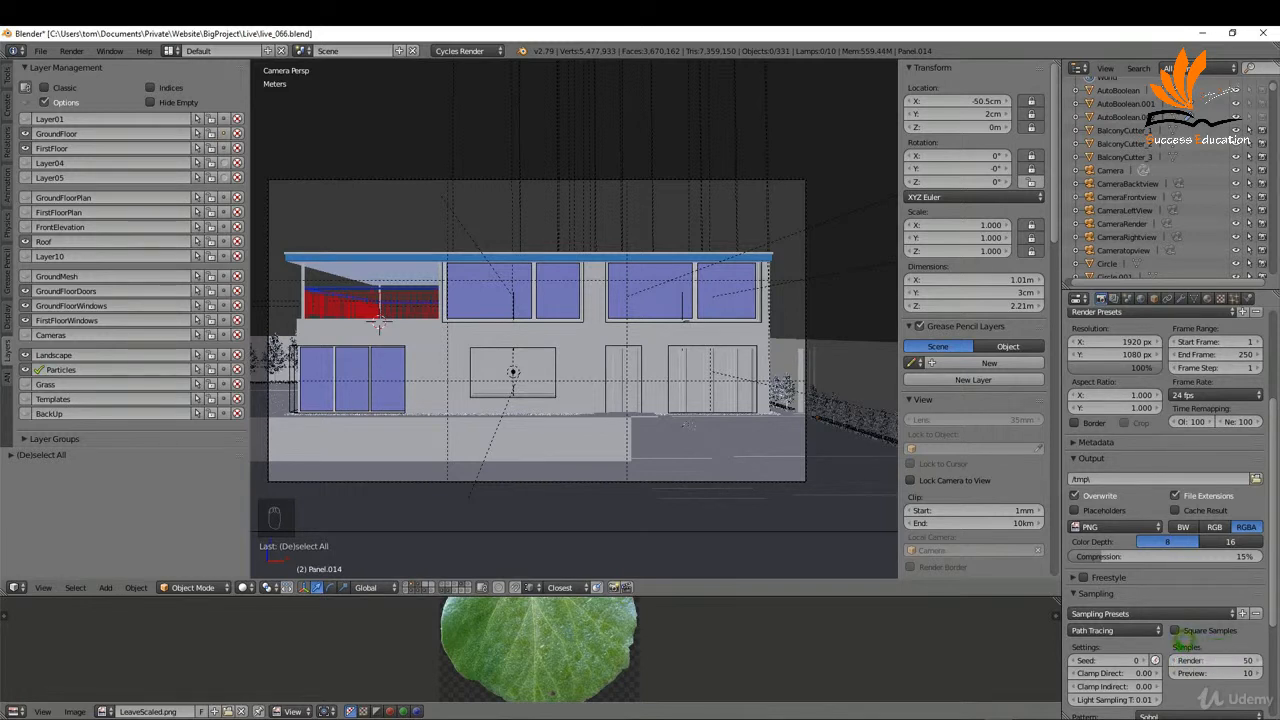
Render the House layer and save the image over House.png in the desktop's Test folder, returning to the camera view
{"action": "scroll", "coordinate": [1183, 640], "scroll_direction": "up", "scroll_amount": 5}
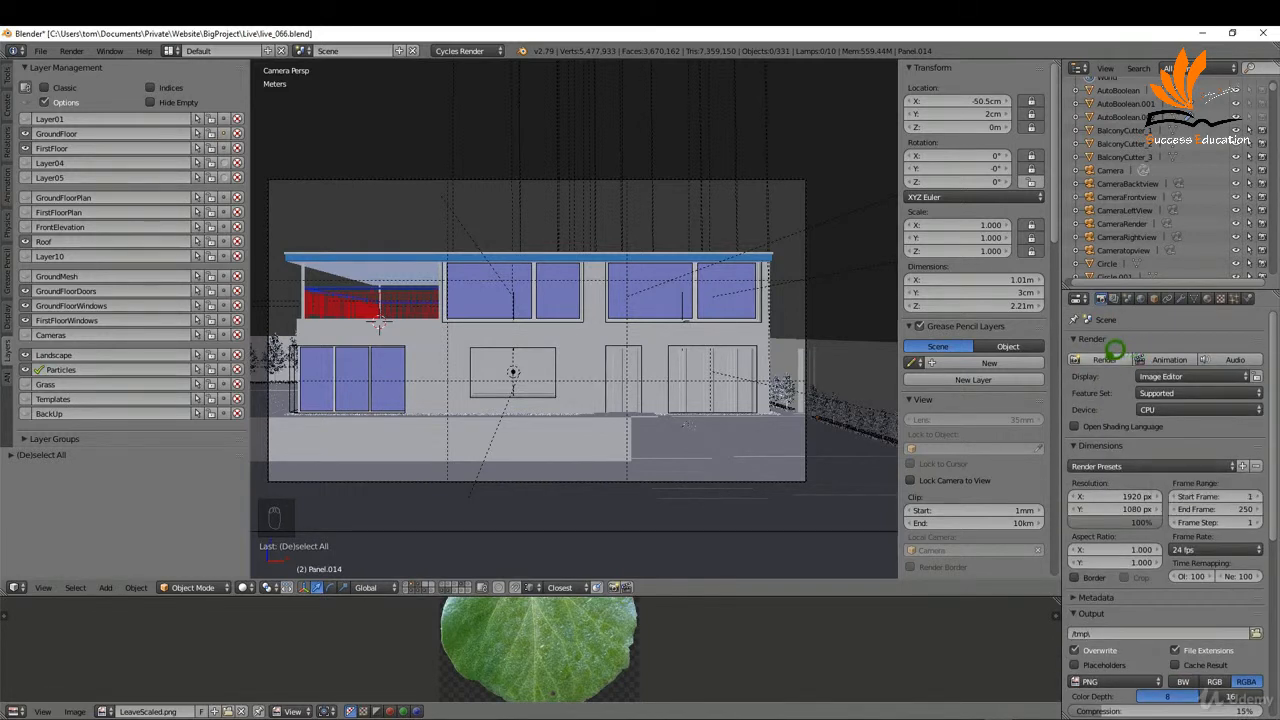
{"action": "left_click", "coordinate": [1105, 357]}
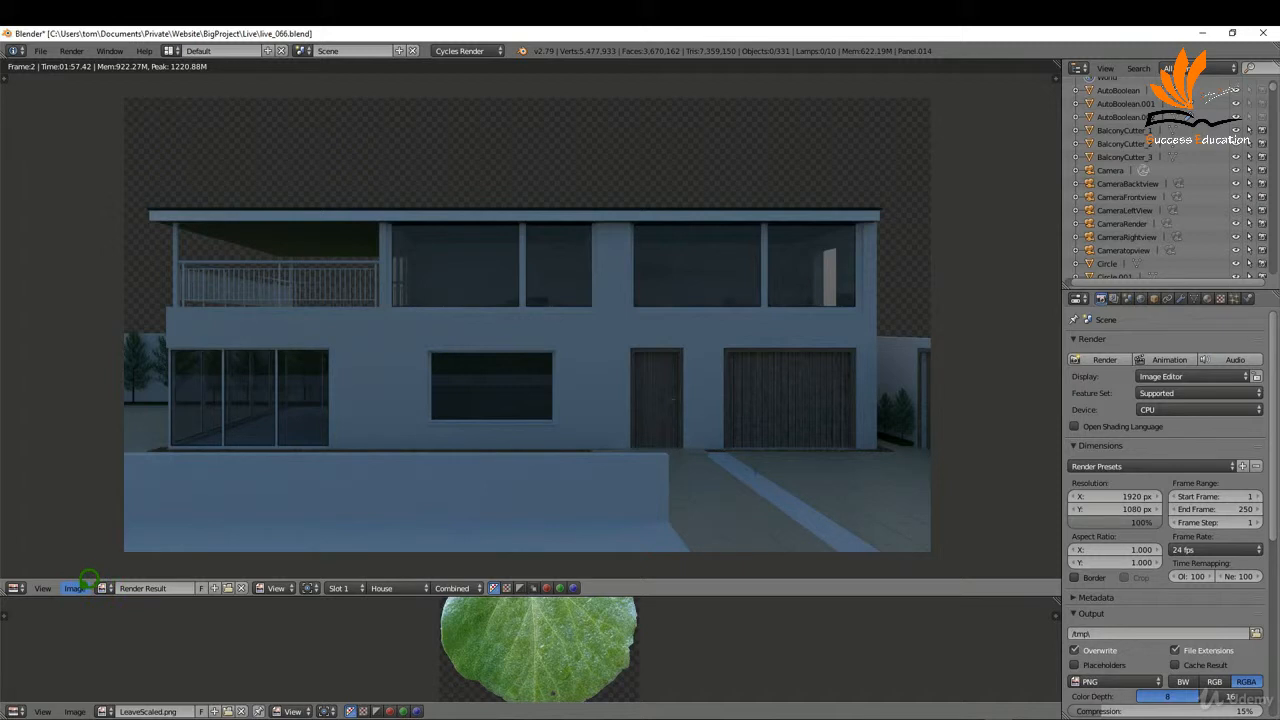
{"action": "left_click", "coordinate": [89, 579]}
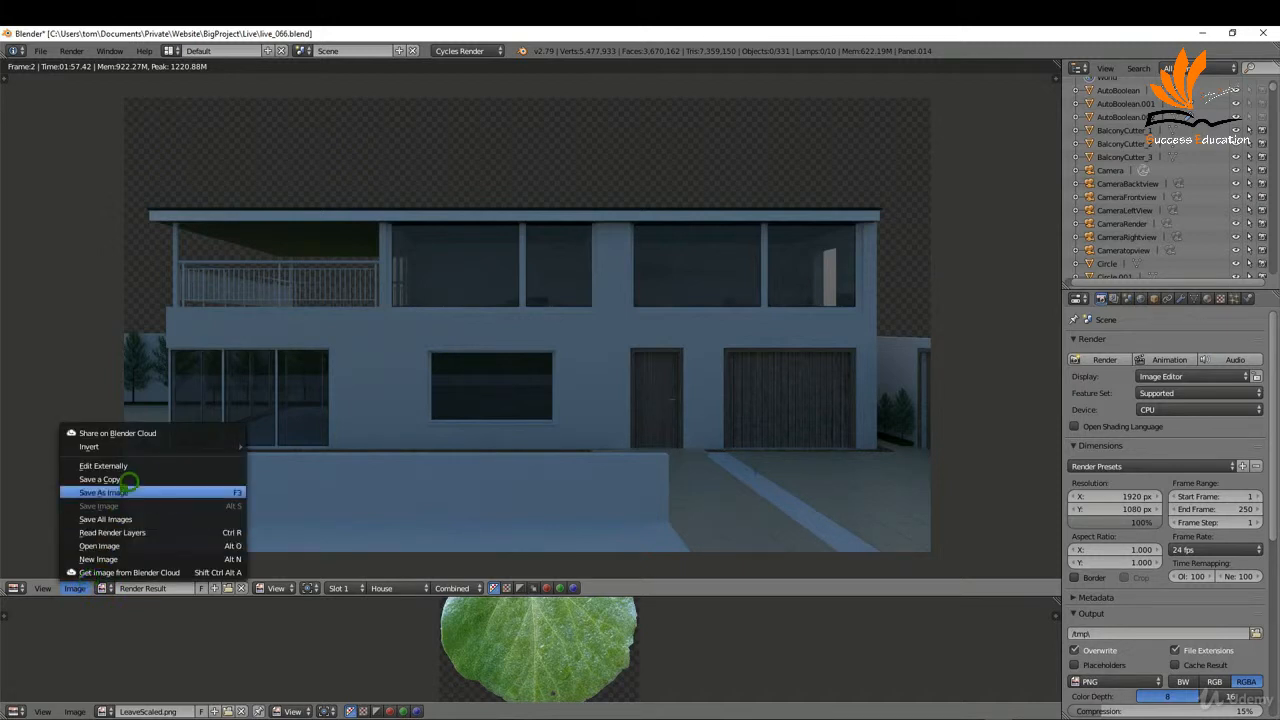
{"action": "left_click", "coordinate": [125, 490]}
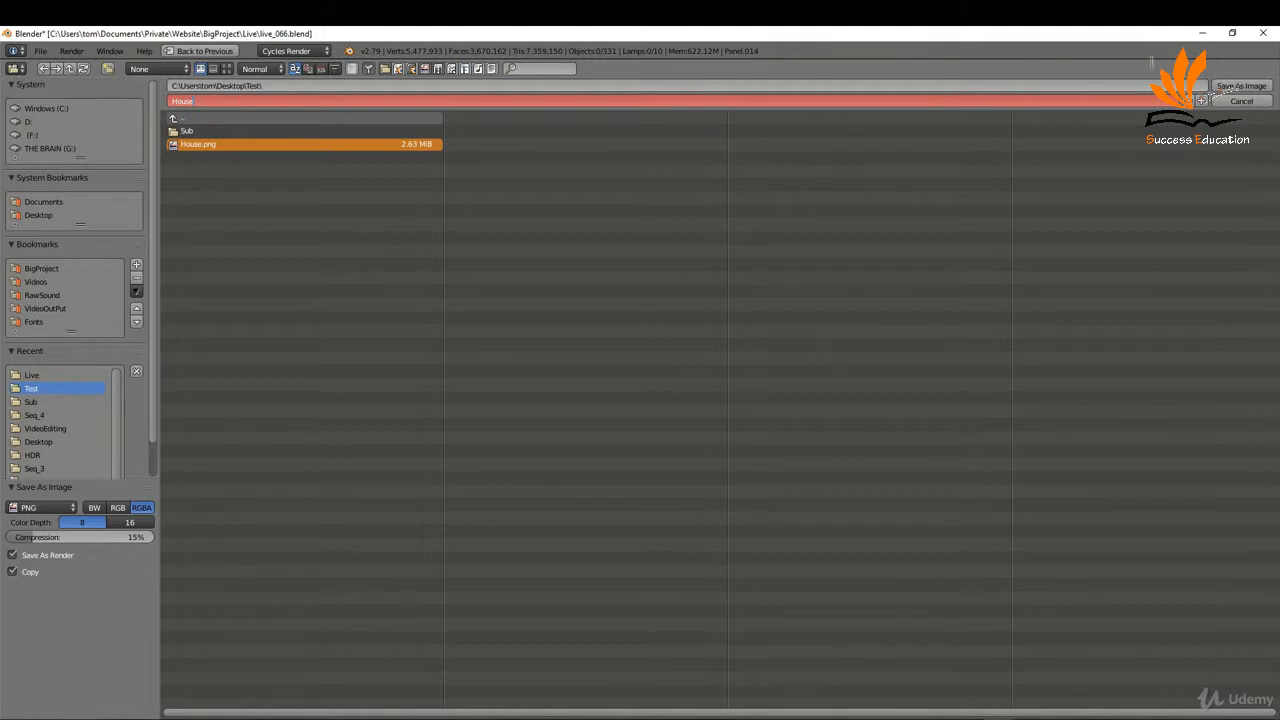
{"action": "left_click", "coordinate": [1238, 85]}
{"action": "key", "text": "Escape"}
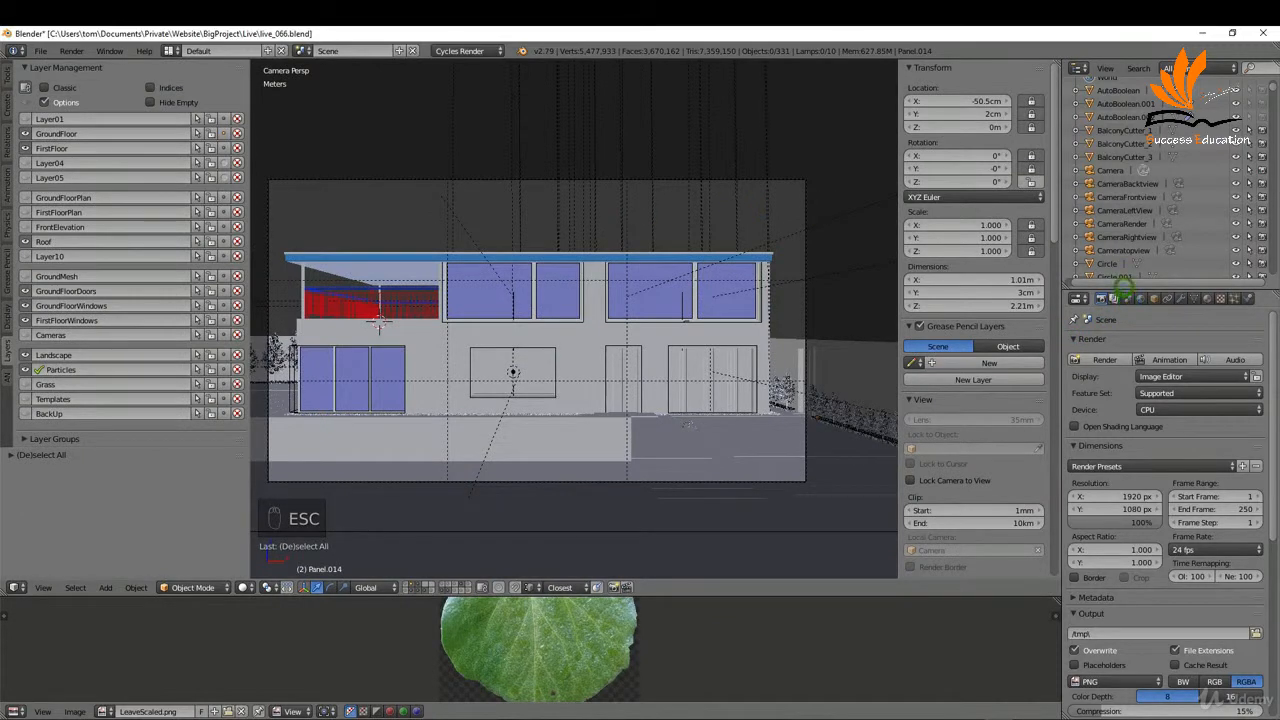
Leave only the Grass render layer enabled for rendering and turn on the Grass scene layer
{"action": "left_click", "coordinate": [1114, 299]}
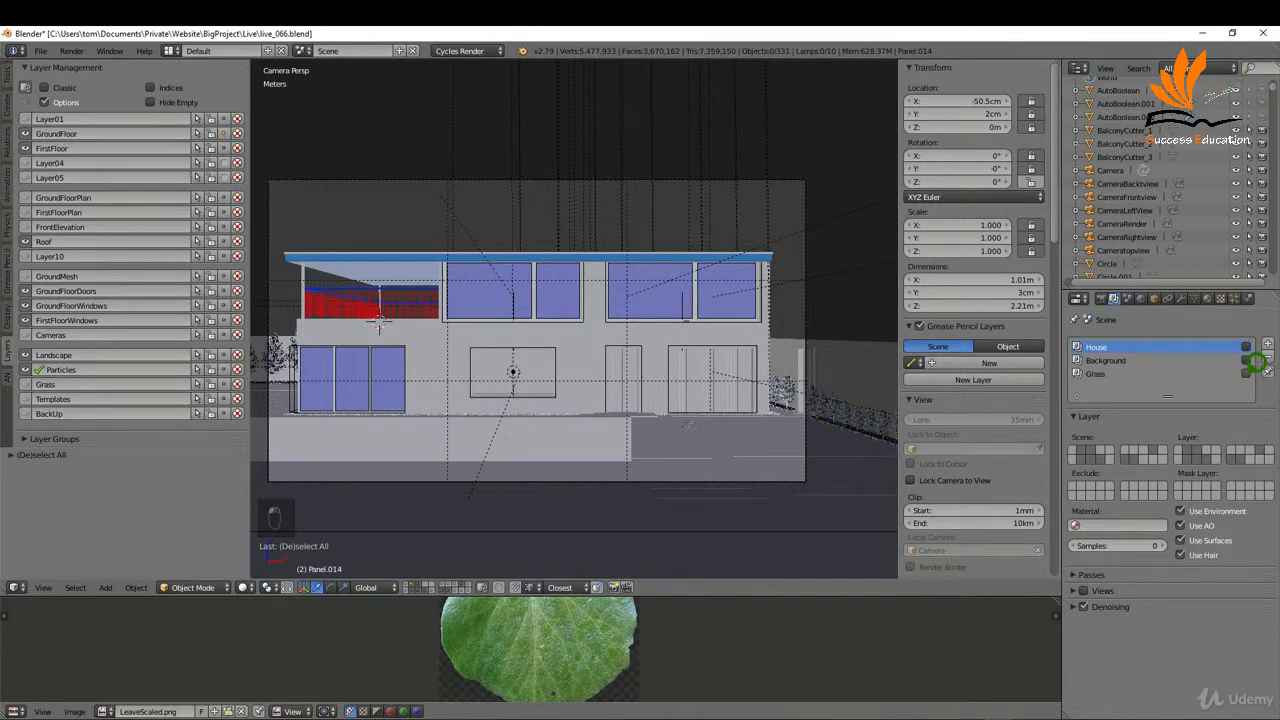
{"action": "left_click", "coordinate": [1114, 371]}
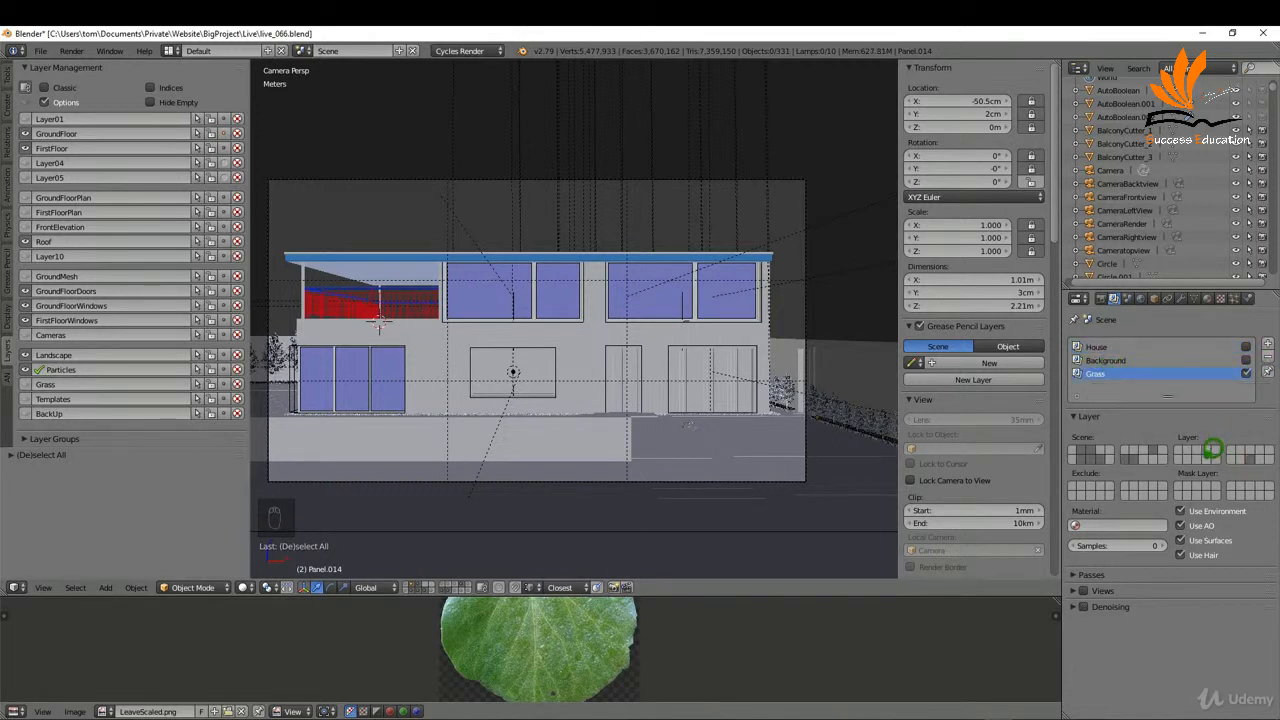
{"action": "left_click", "coordinate": [1154, 451]}
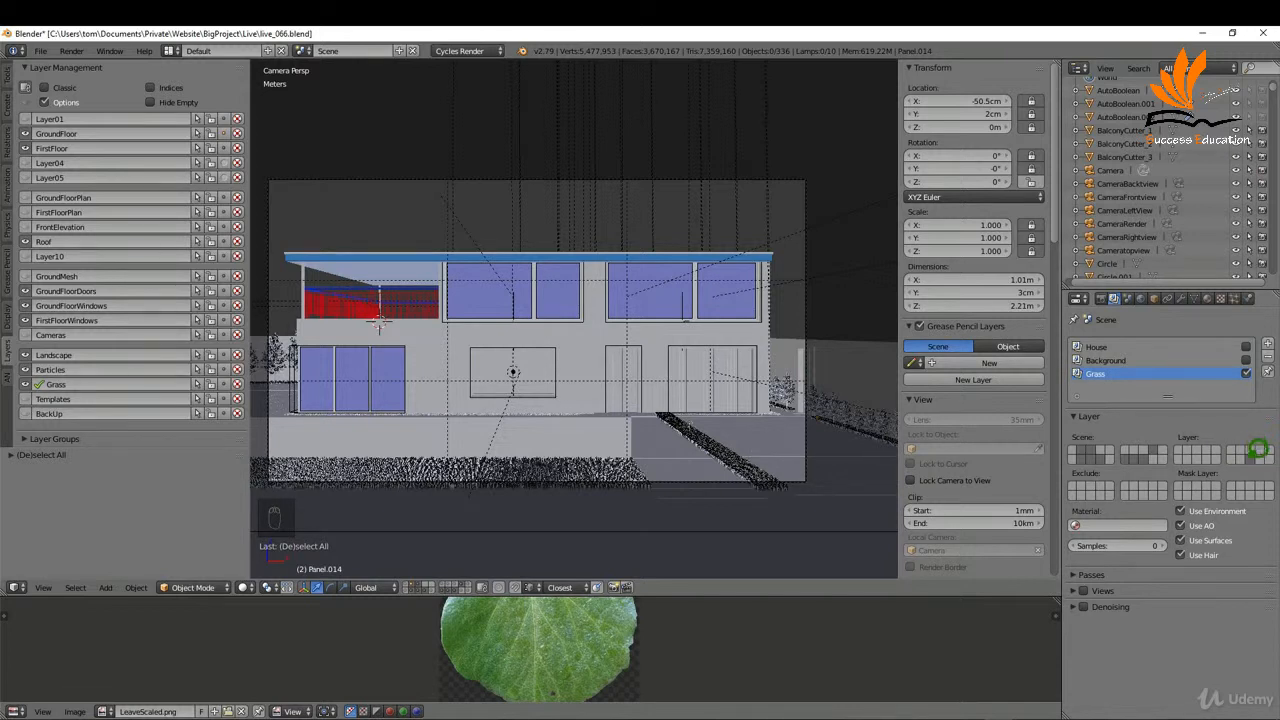
Render the Grass layer and save the image as Grass.png in the Test folder, returning to the camera view
{"action": "left_click", "coordinate": [1101, 298]}
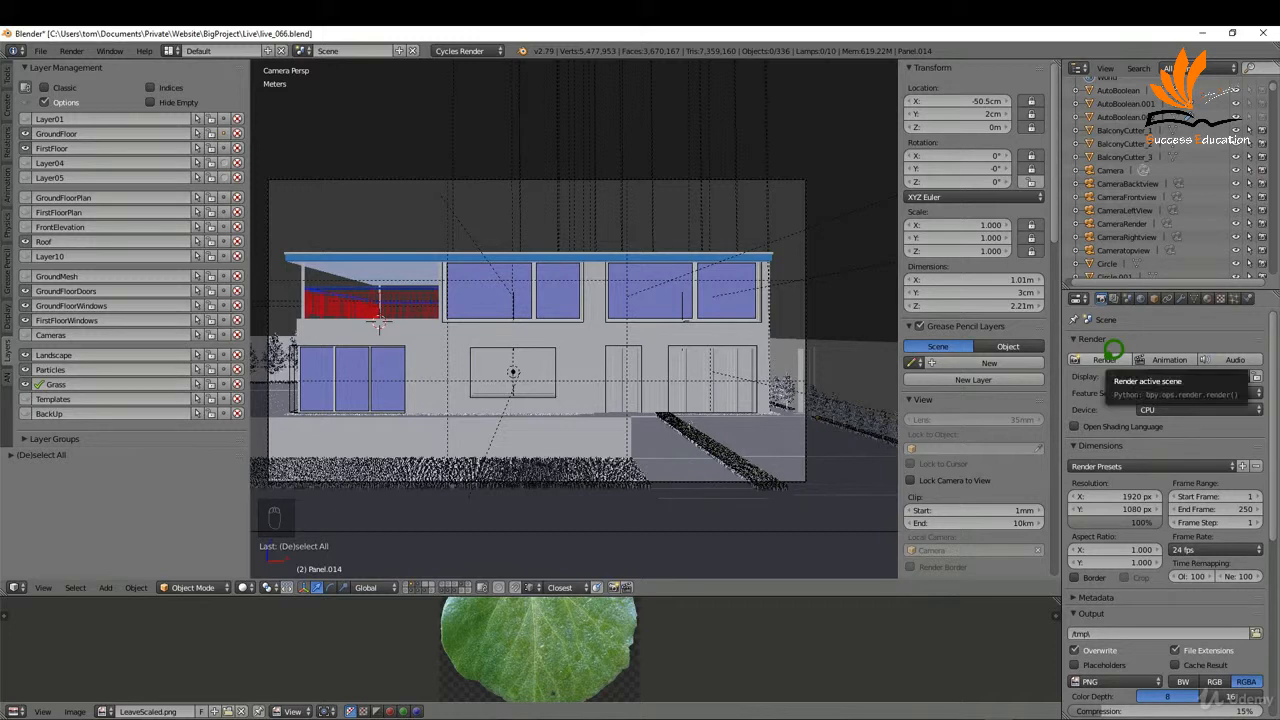
{"action": "left_click", "coordinate": [1108, 357]}
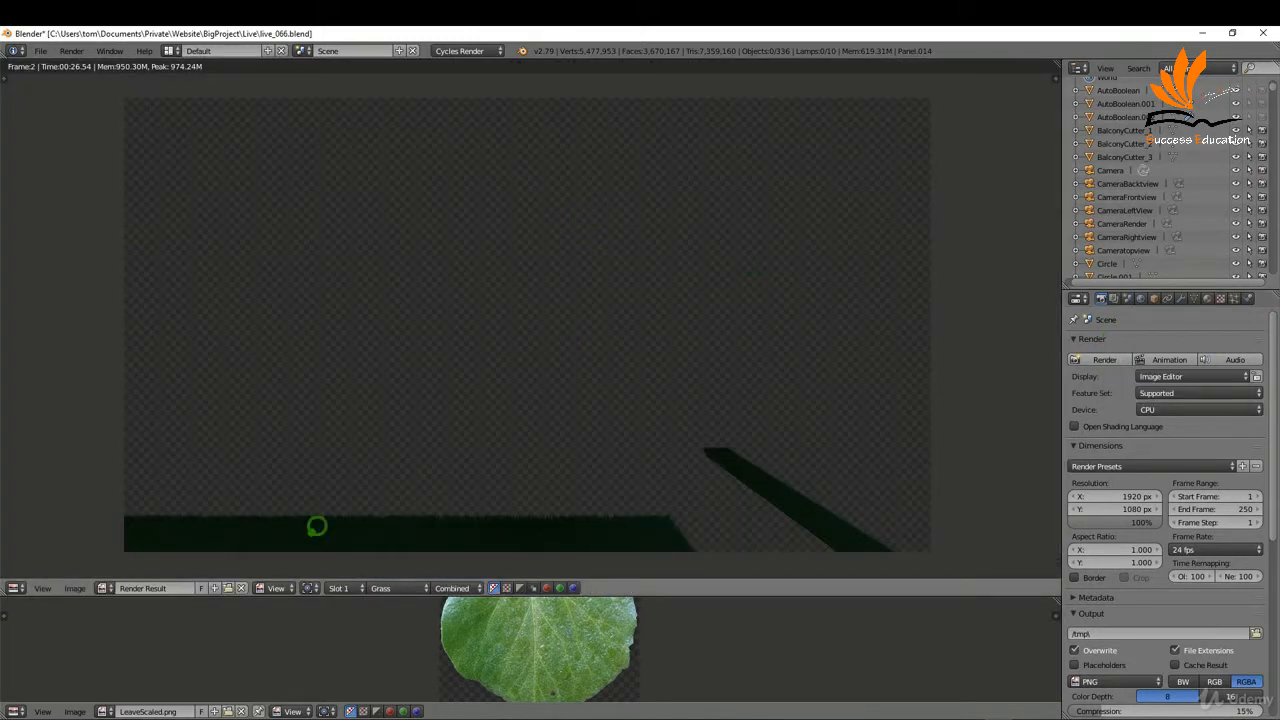
{"action": "left_click", "coordinate": [76, 587]}
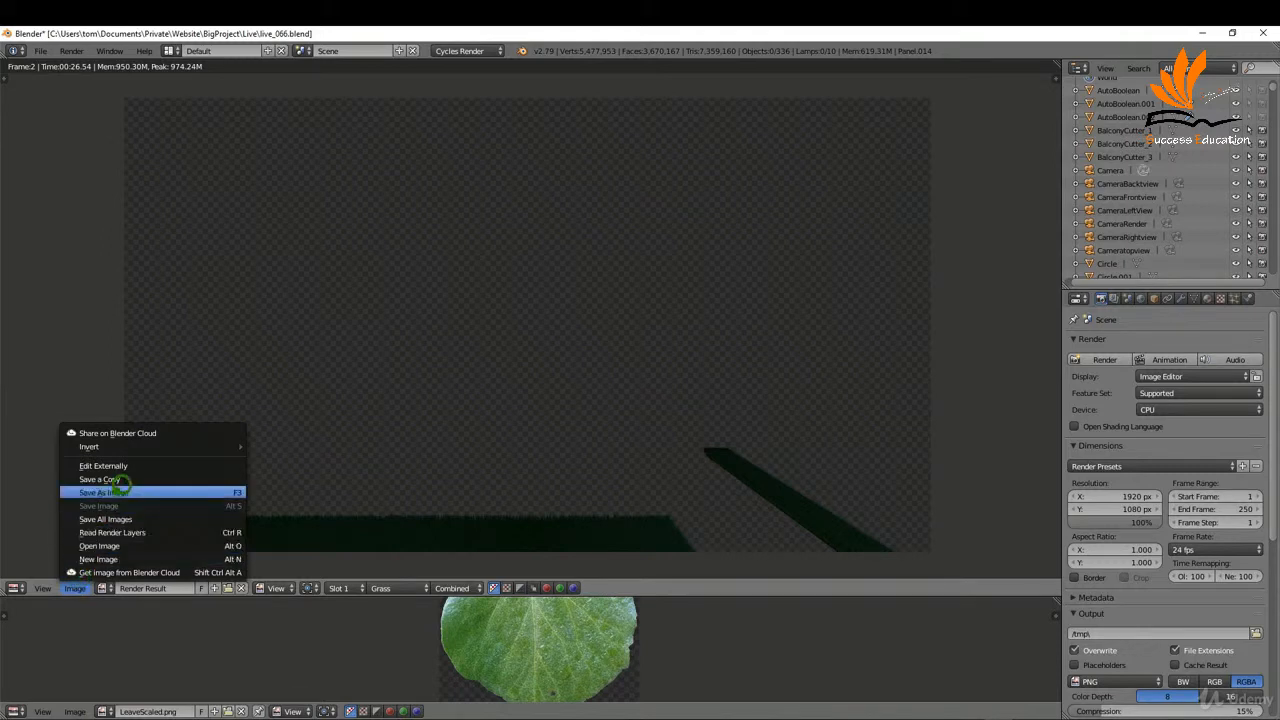
{"action": "left_click", "coordinate": [113, 492]}
{"action": "type", "text": "Grass"}
{"action": "key", "text": "Return"}
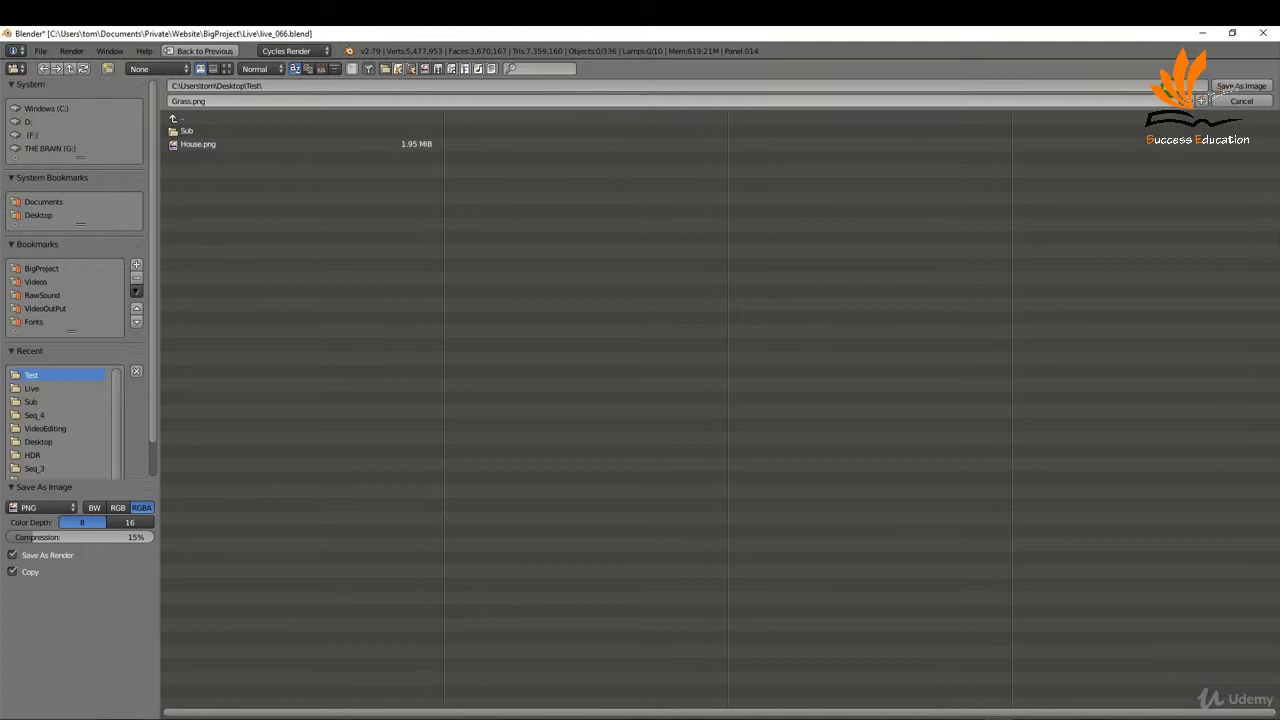
{"action": "left_click", "coordinate": [1241, 85]}
{"action": "key", "text": "Escape"}
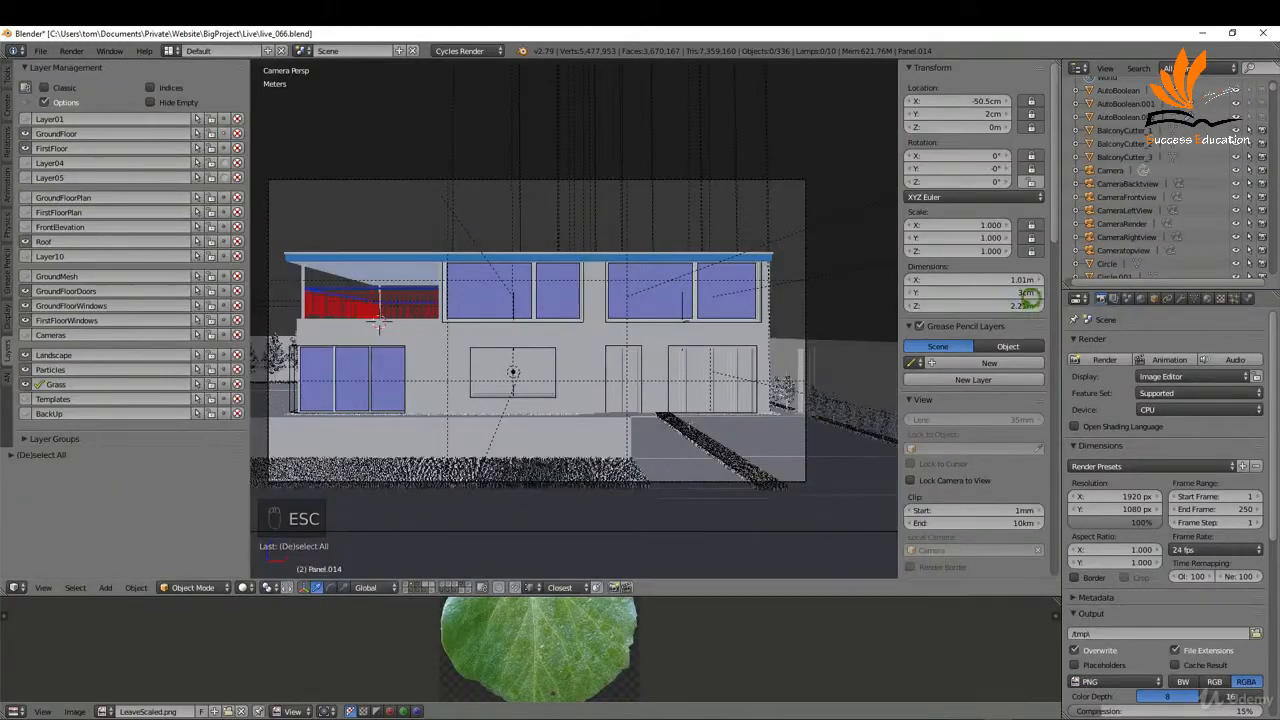
Leave only the Background render layer enabled, turn on the Layer01 scene layer, and select the Background render layer
{"action": "left_click", "coordinate": [1115, 298]}
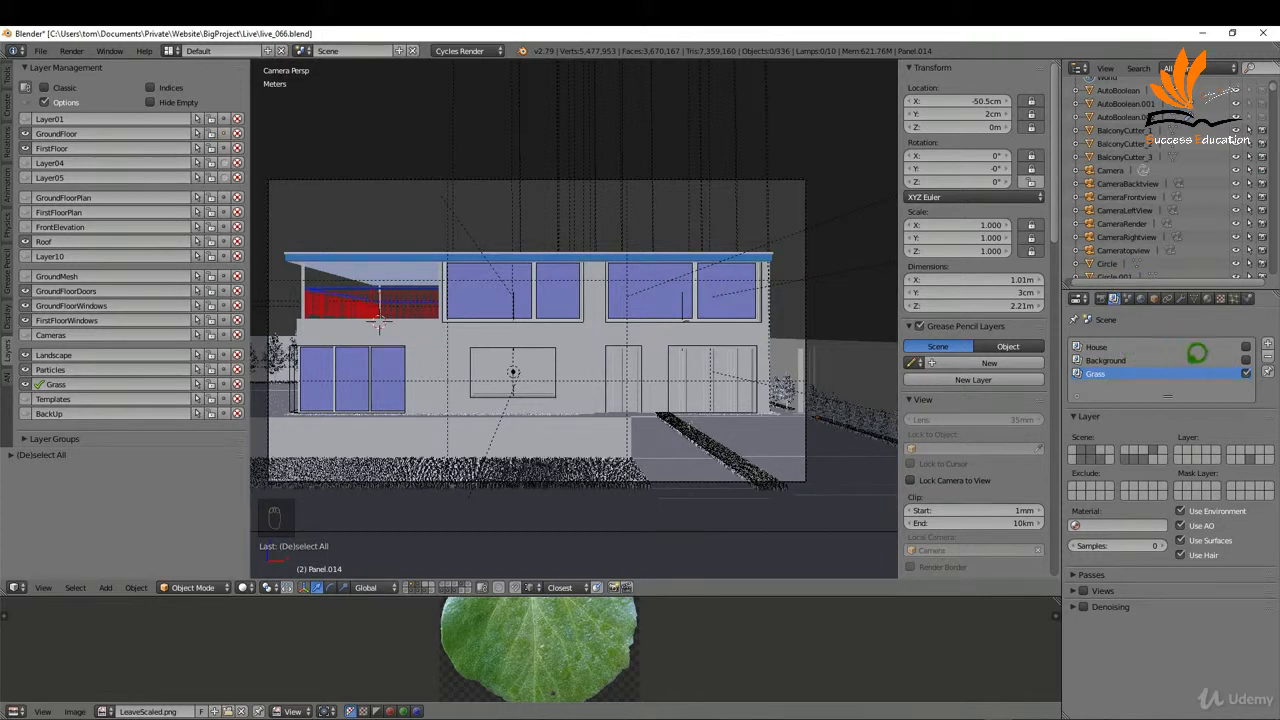
{"action": "left_click", "coordinate": [1247, 347]}
{"action": "left_click", "coordinate": [1082, 438]}
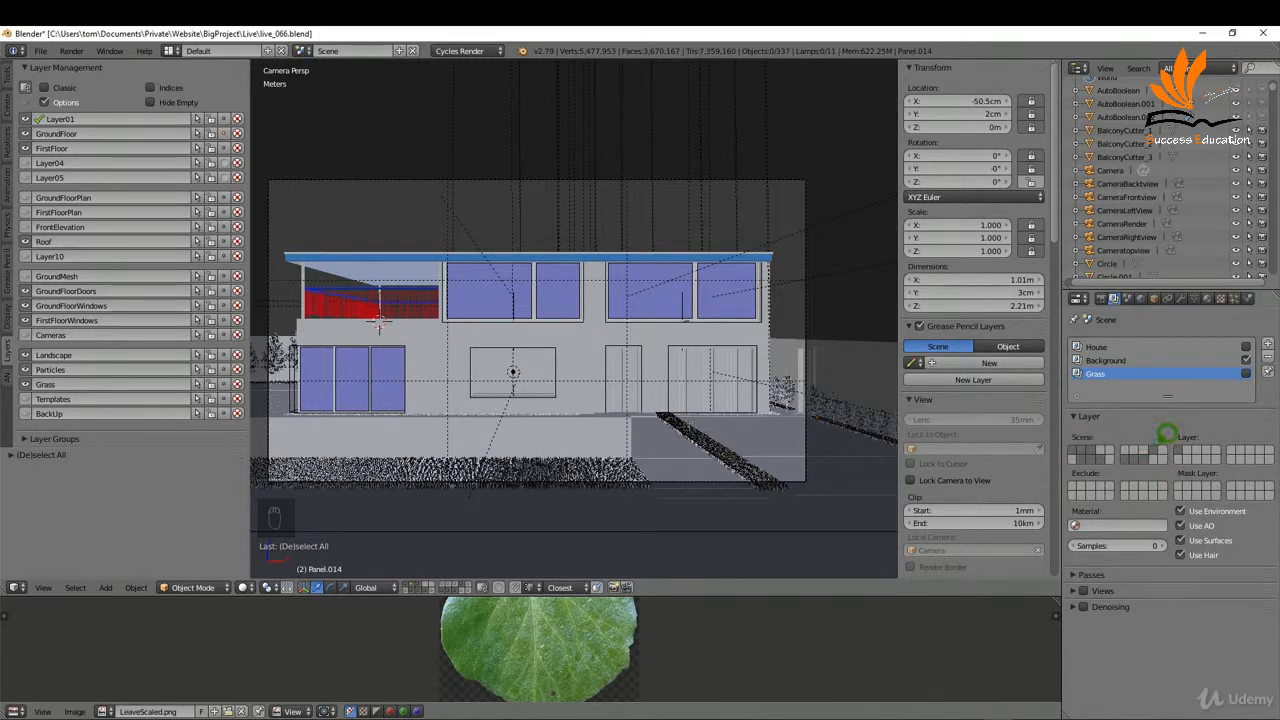
{"action": "left_click", "coordinate": [1115, 360]}
Turn off the transparent film option in the scene's render settings
{"action": "left_click", "coordinate": [1101, 298]}
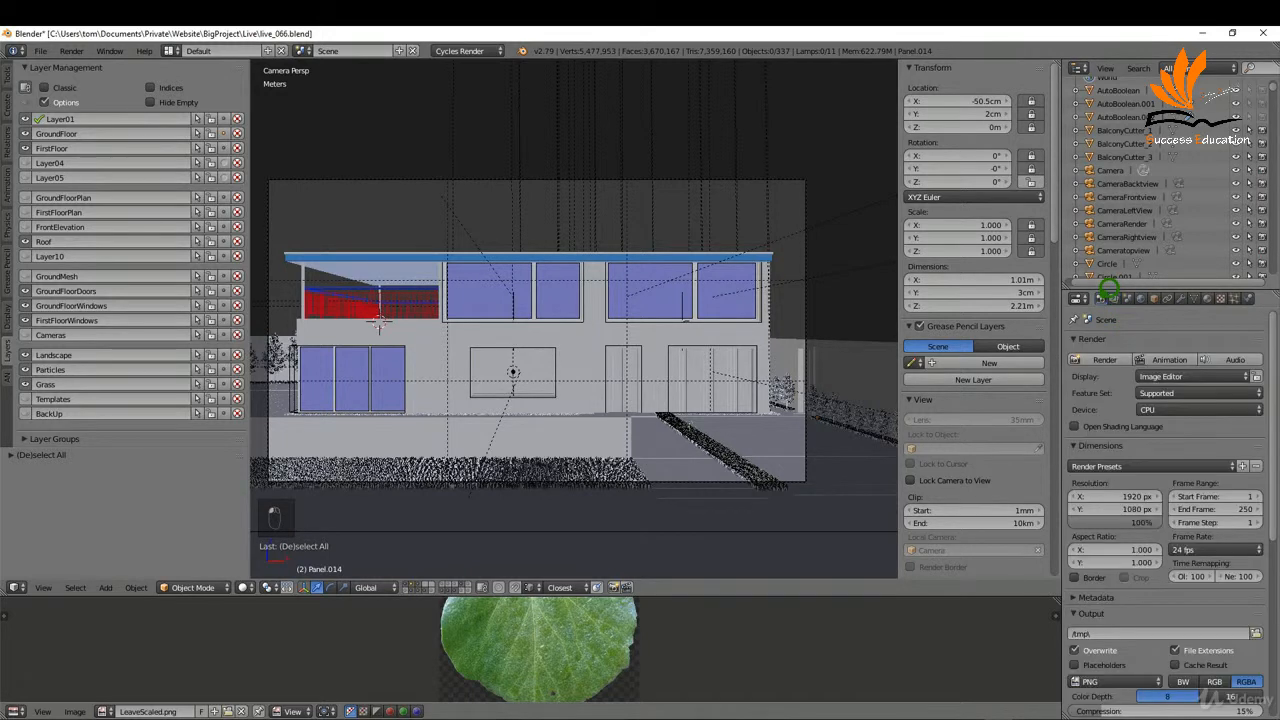
{"action": "scroll", "coordinate": [1130, 512], "scroll_direction": "down", "scroll_amount": 2}
{"action": "scroll", "coordinate": [1130, 512], "scroll_direction": "down", "scroll_amount": 6}
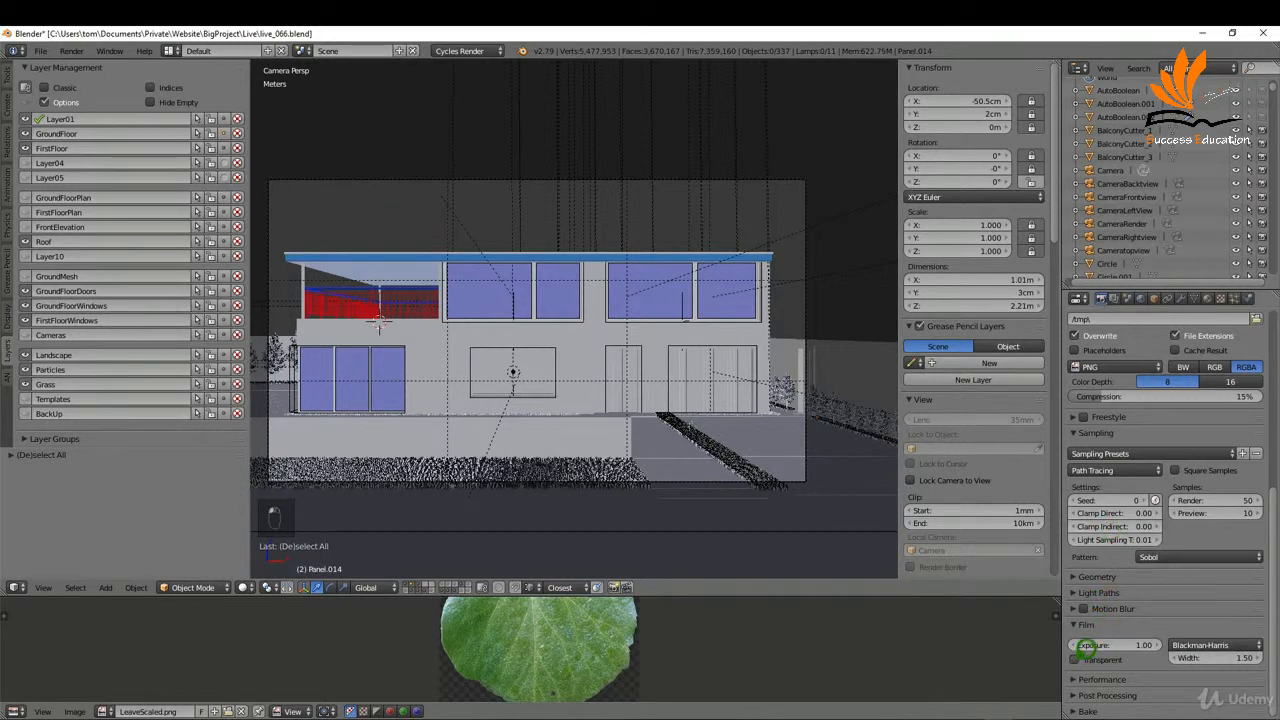
{"action": "scroll", "coordinate": [1088, 645], "scroll_direction": "up", "scroll_amount": 8}
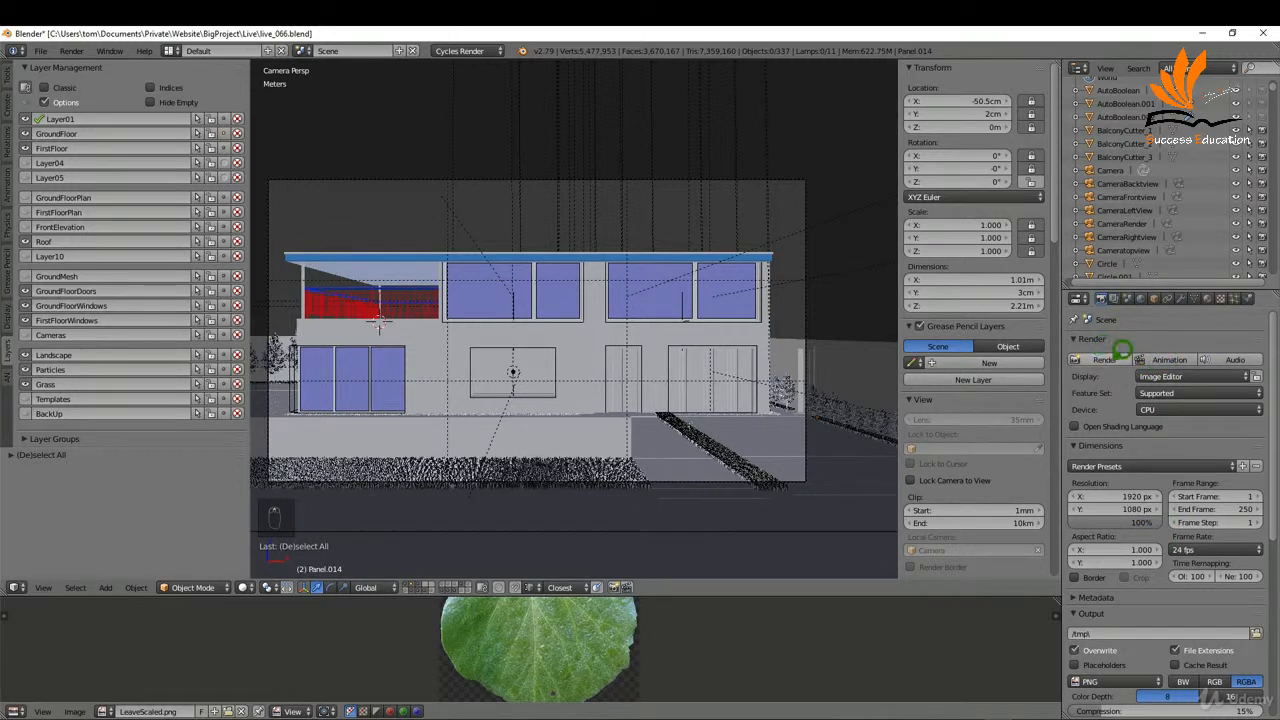
Render the Background layer and save the image as Backfround.png in the Test folder, returning to the camera view
{"action": "left_click", "coordinate": [1118, 355]}
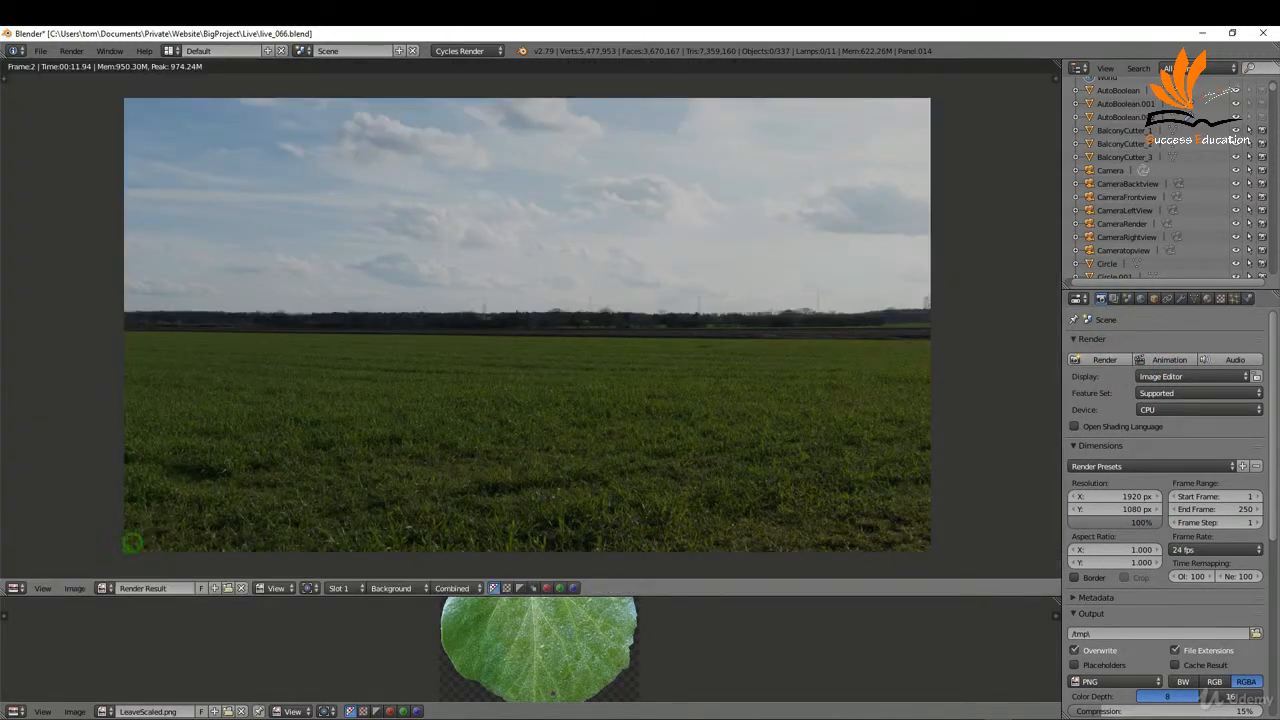
{"action": "left_click", "coordinate": [82, 587]}
{"action": "left_click", "coordinate": [138, 488]}
{"action": "left_click", "coordinate": [209, 101]}
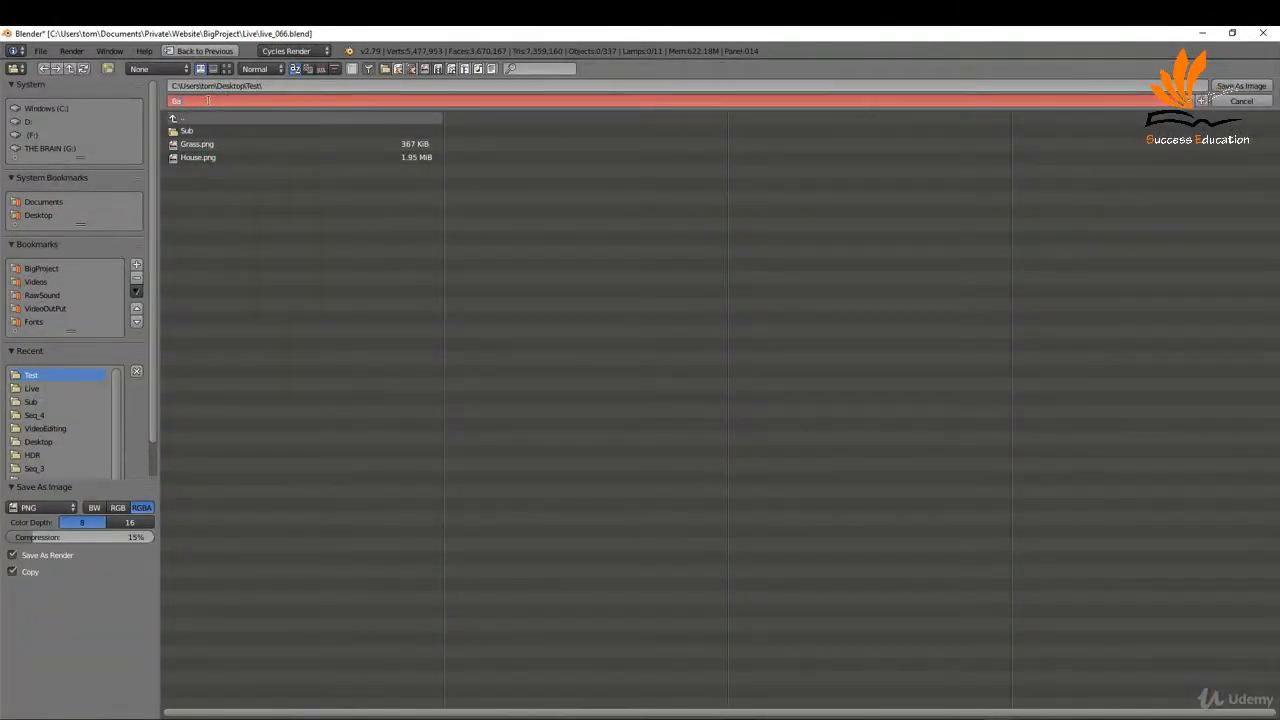
{"action": "type", "text": "Backfround.png"}
{"action": "key", "text": "Return"}
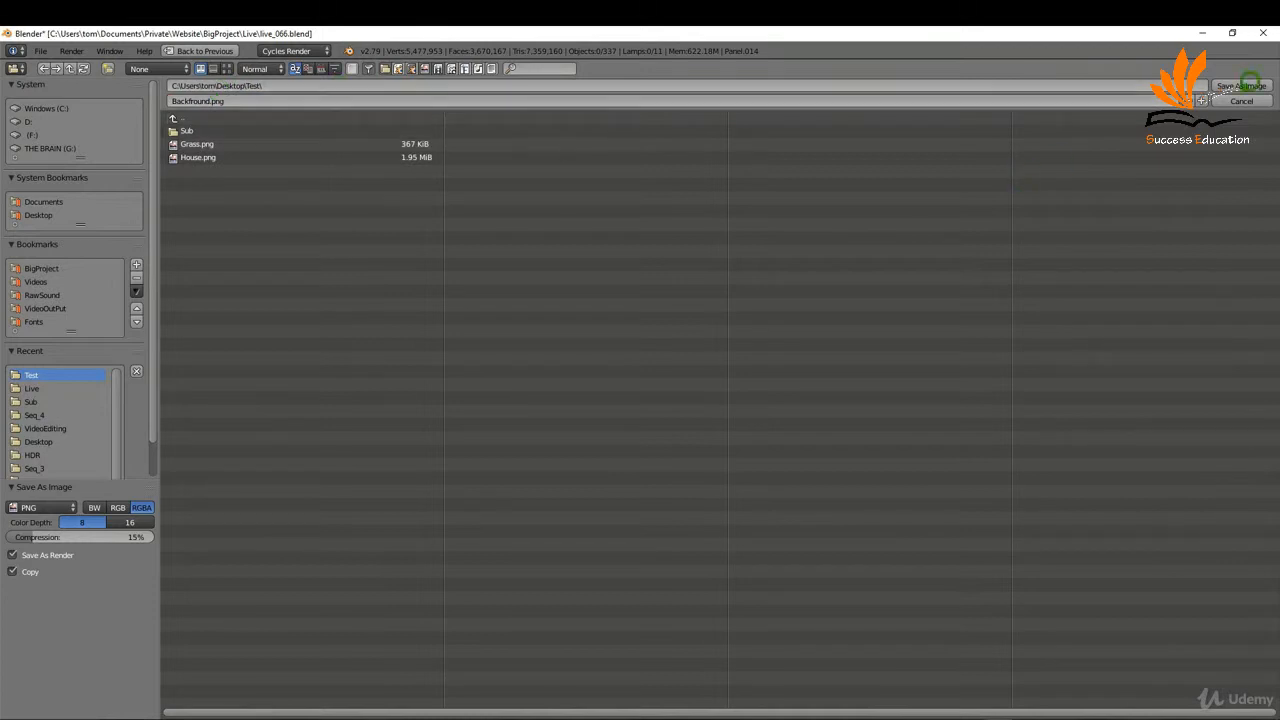
{"action": "left_click", "coordinate": [1240, 86]}
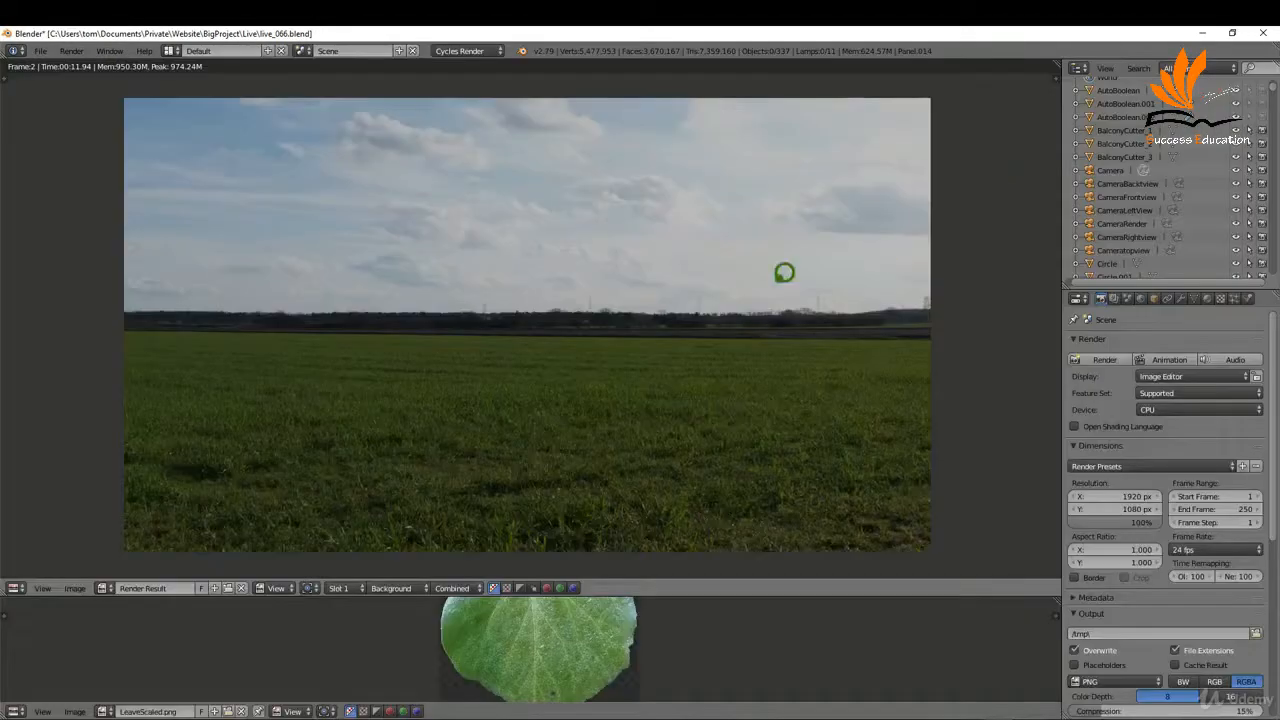
{"action": "key", "text": "Escape"}
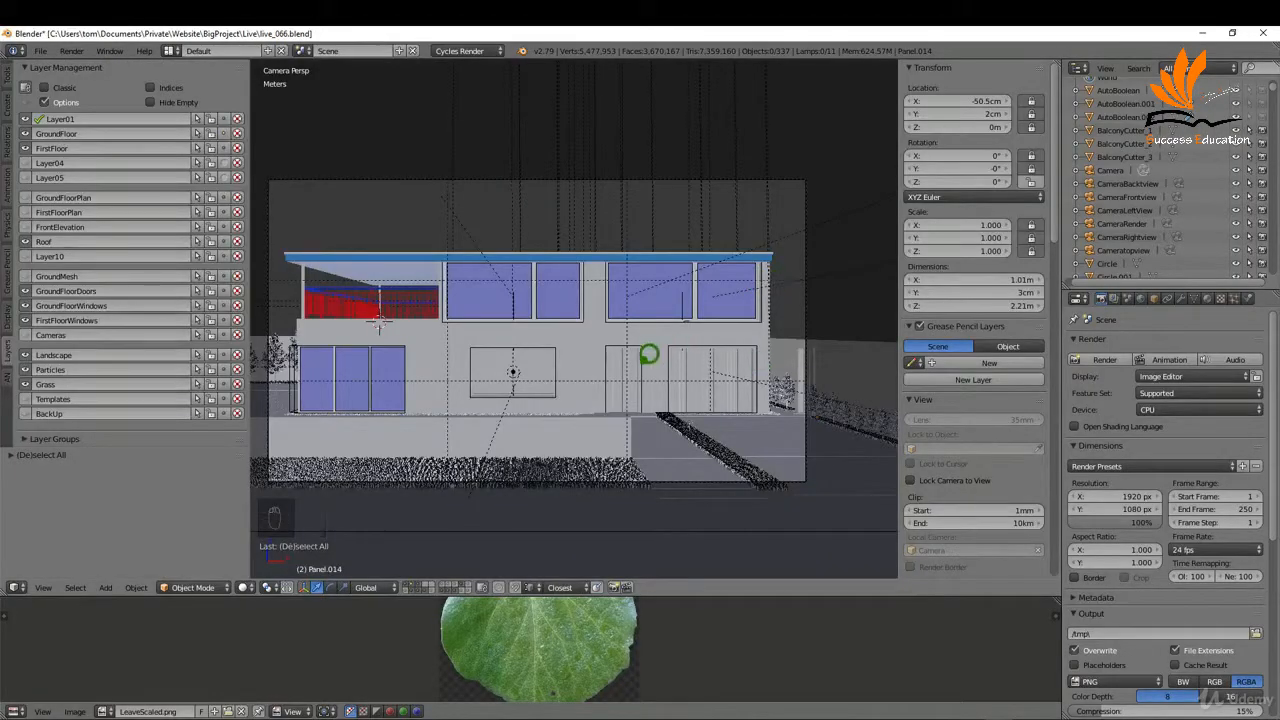